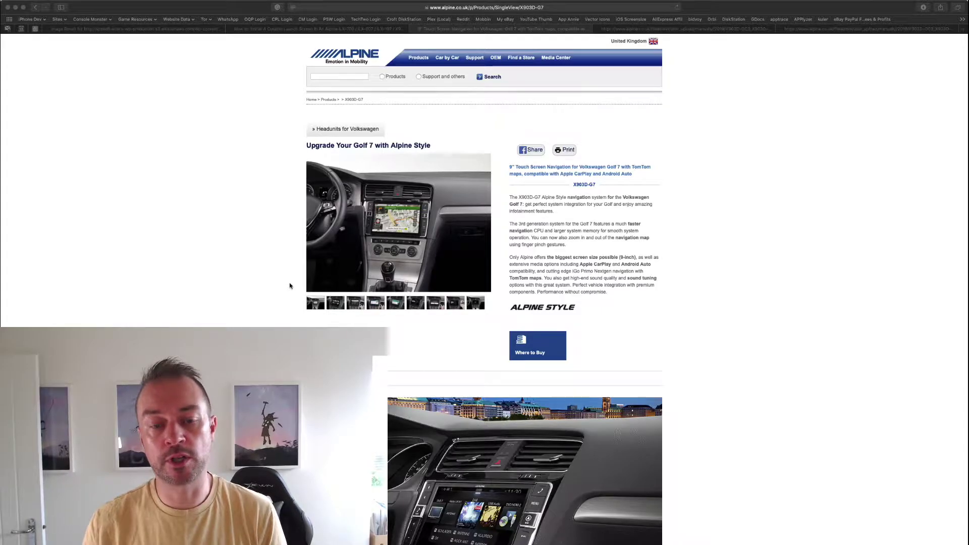
Look through the Alpine X903D-G7 product page down to the Support section's manual downloads and opening screen customisation requirements
{"action": "scroll", "coordinate": [289, 285], "scroll_direction": "down", "scroll_amount": 2}
{"action": "scroll", "coordinate": [290, 286], "scroll_direction": "up", "scroll_amount": 2}
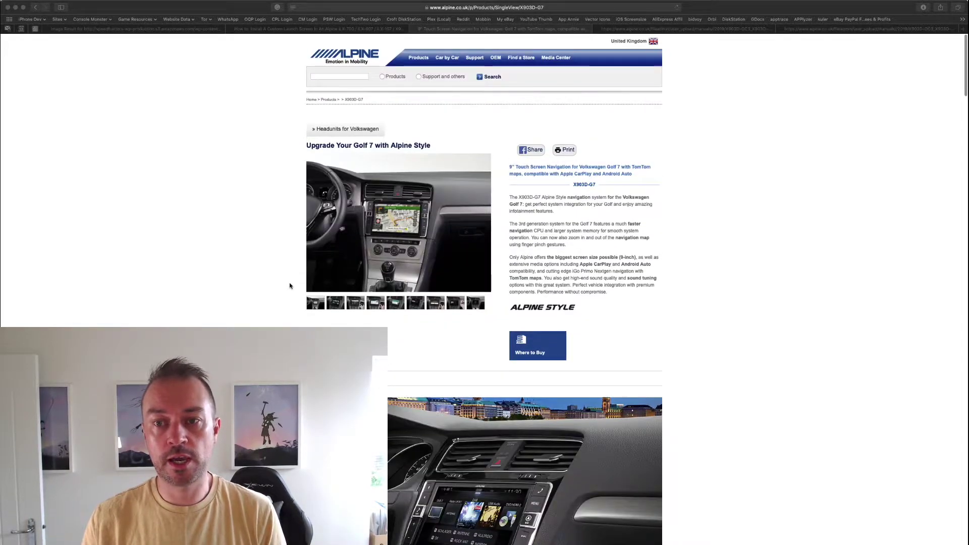
{"action": "scroll", "coordinate": [290, 286], "scroll_direction": "down", "scroll_amount": 10}
{"action": "scroll", "coordinate": [290, 285], "scroll_direction": "down", "scroll_amount": 20}
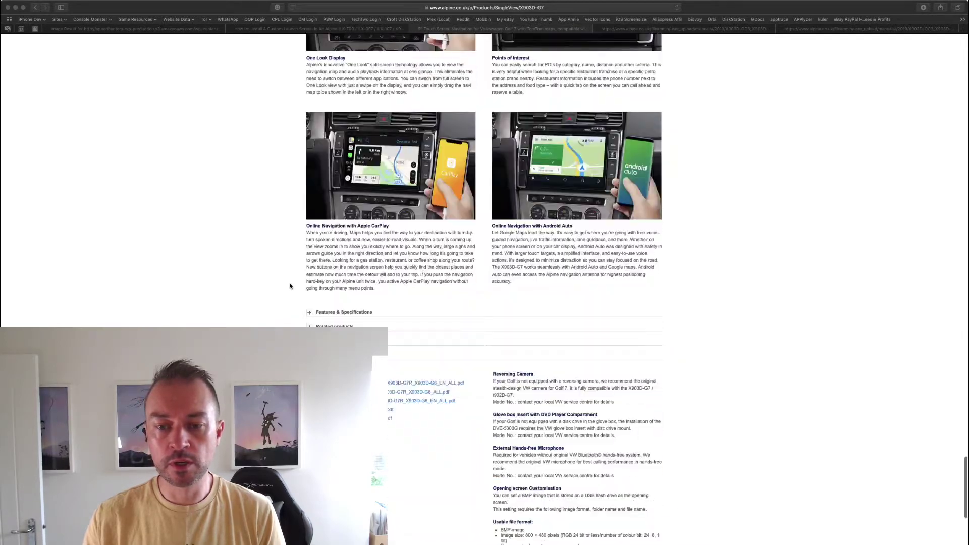
{"action": "scroll", "coordinate": [289, 285], "scroll_direction": "down", "scroll_amount": 8}
{"action": "scroll", "coordinate": [289, 284], "scroll_direction": "up", "scroll_amount": 3}
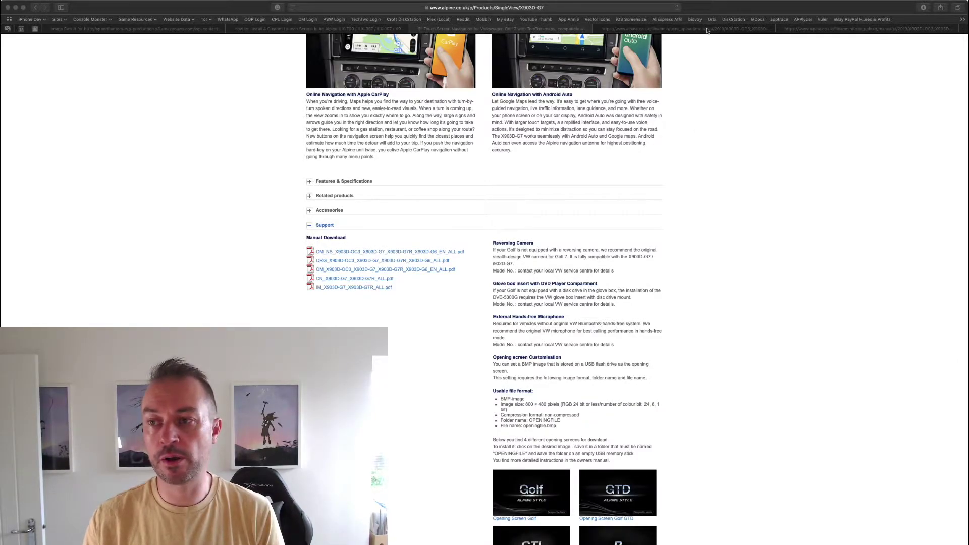
Open the X903D owner's manual PDF and examine its cover page for the navigation station models it covers
{"action": "left_click", "coordinate": [706, 30]}
{"action": "left_click", "coordinate": [786, 29]}
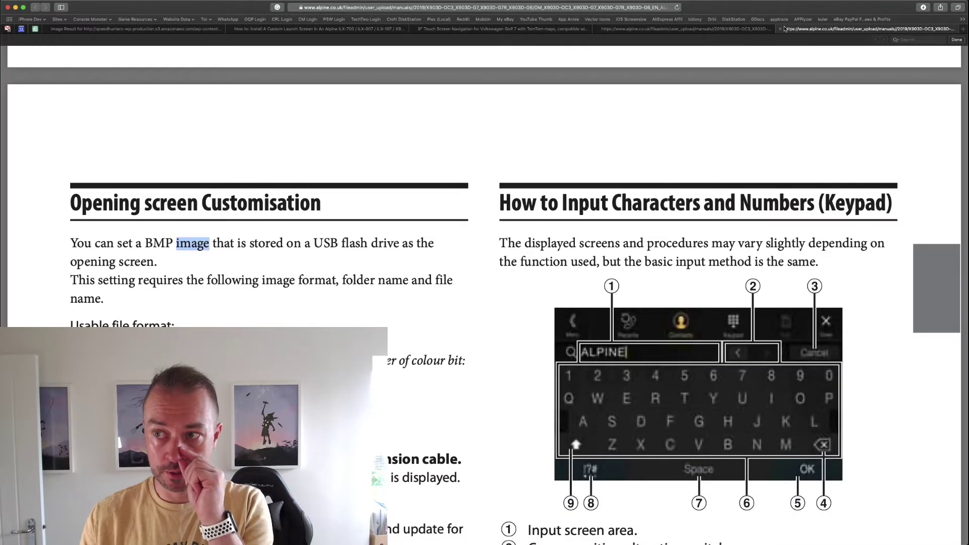
{"action": "scroll", "coordinate": [492, 165], "scroll_direction": "up", "scroll_amount": 15}
{"action": "scroll", "coordinate": [492, 167], "scroll_direction": "up", "scroll_amount": 10}
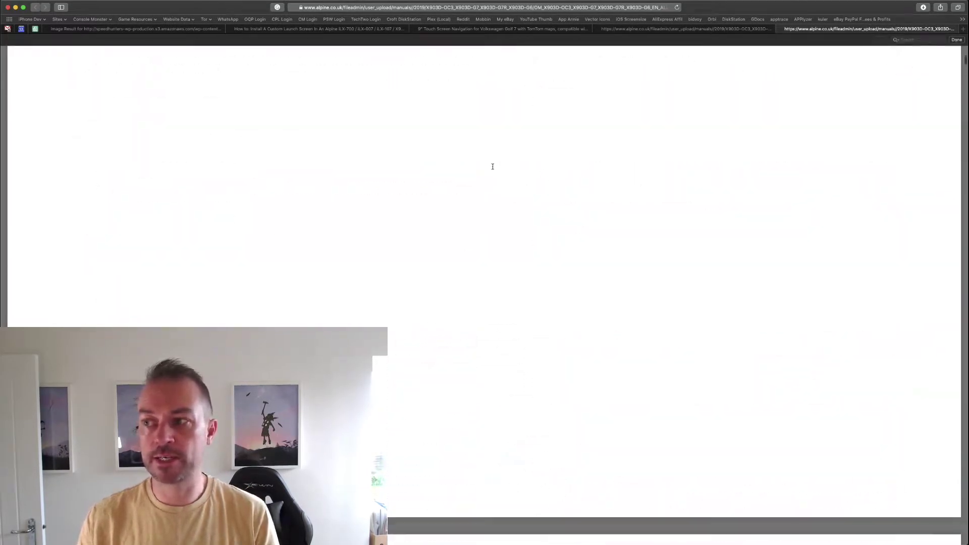
{"action": "scroll", "coordinate": [492, 166], "scroll_direction": "down", "scroll_amount": 5}
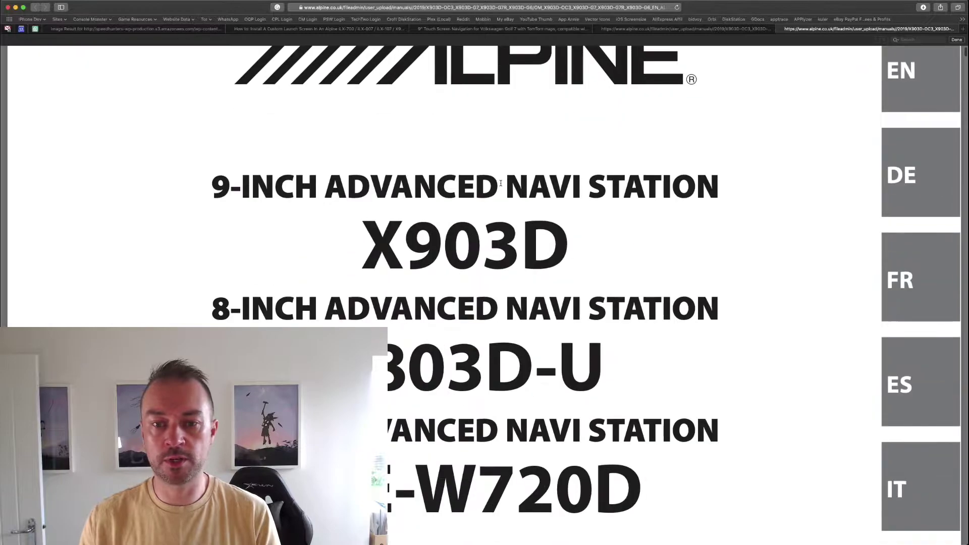
{"action": "scroll", "coordinate": [501, 183], "scroll_direction": "down", "scroll_amount": 1}
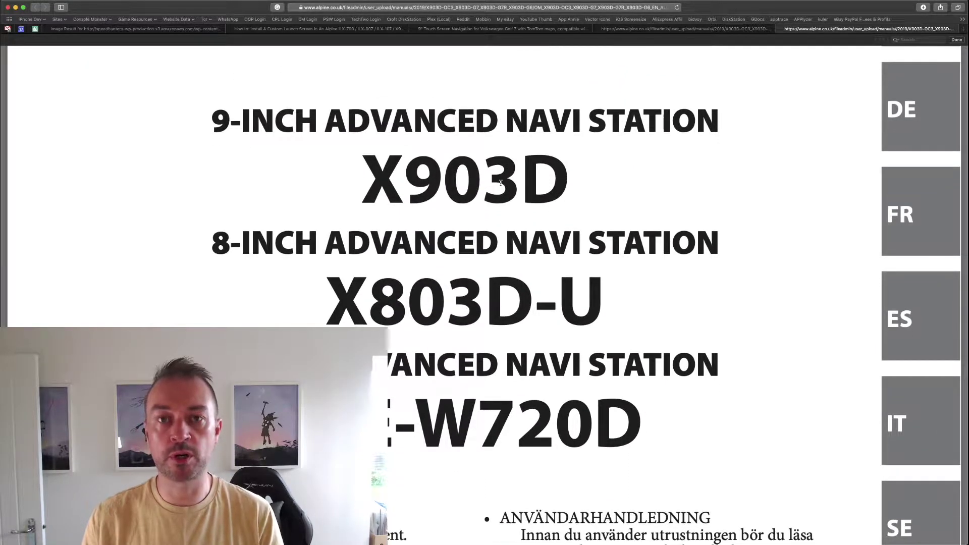
{"action": "scroll", "coordinate": [500, 183], "scroll_direction": "down", "scroll_amount": 15}
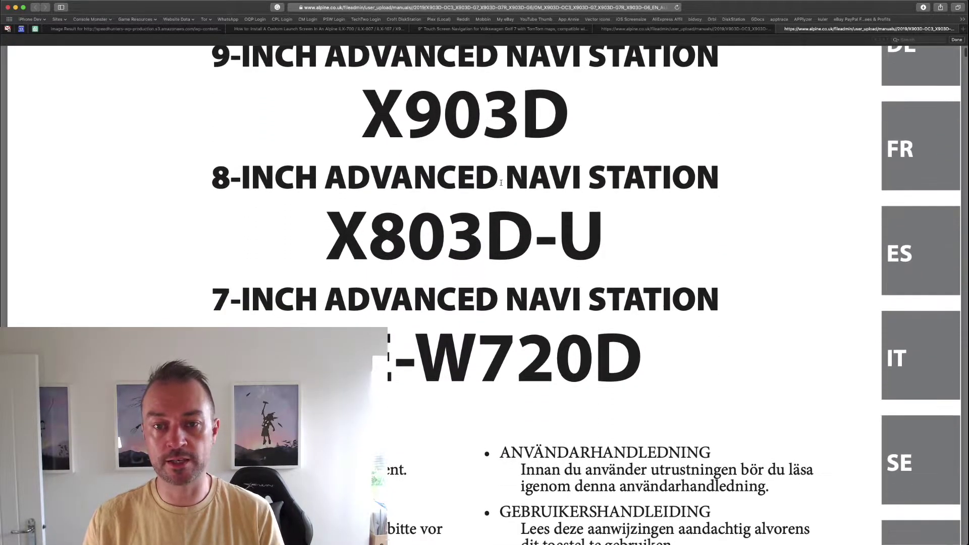
{"action": "scroll", "coordinate": [501, 182], "scroll_direction": "down", "scroll_amount": 6}
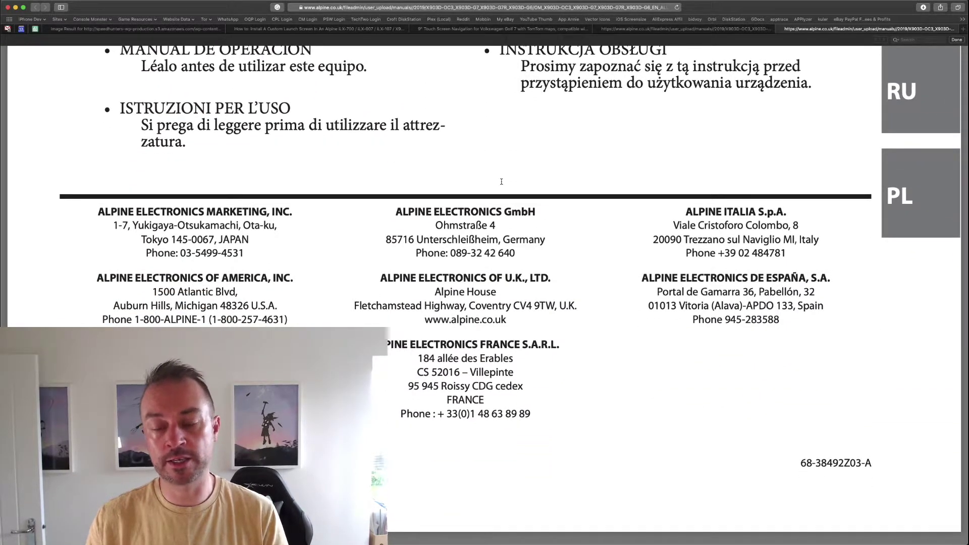
{"action": "scroll", "coordinate": [501, 182], "scroll_direction": "down", "scroll_amount": 5}
{"action": "scroll", "coordinate": [501, 181], "scroll_direction": "up", "scroll_amount": 9}
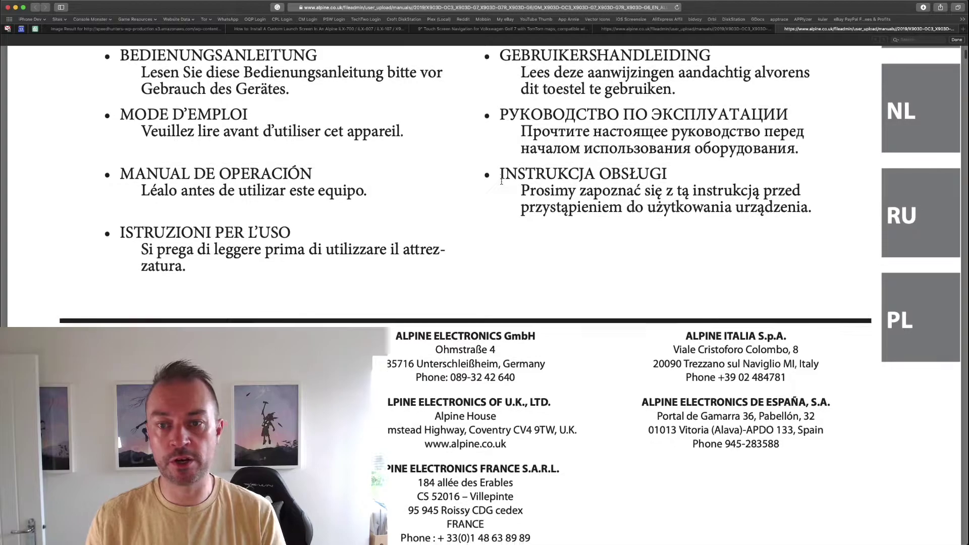
{"action": "scroll", "coordinate": [501, 182], "scroll_direction": "down", "scroll_amount": 3}
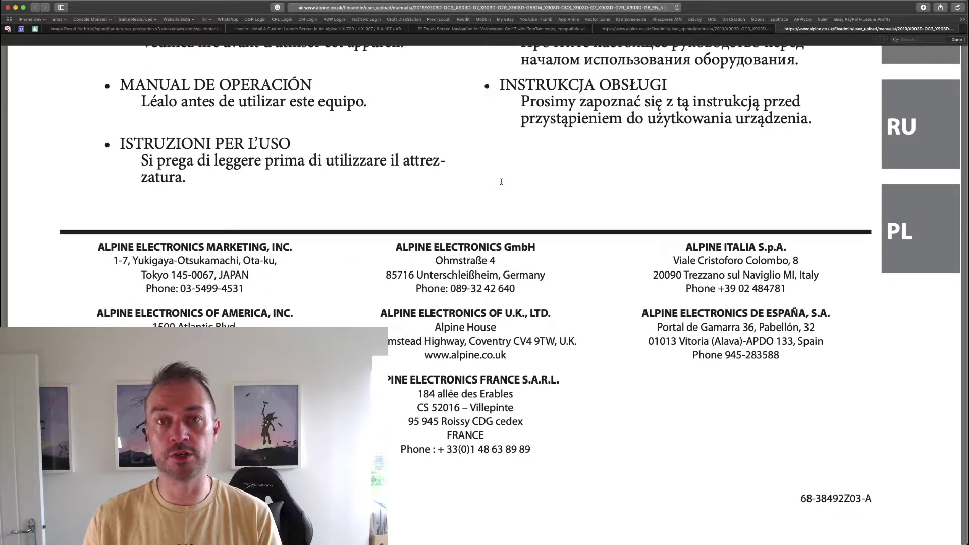
Search the owner's manual for "opening screen" and examine the Opening screen Customisation entry in the contents
{"action": "key", "text": "Home"}
{"action": "scroll", "coordinate": [501, 182], "scroll_direction": "down", "scroll_amount": 15}
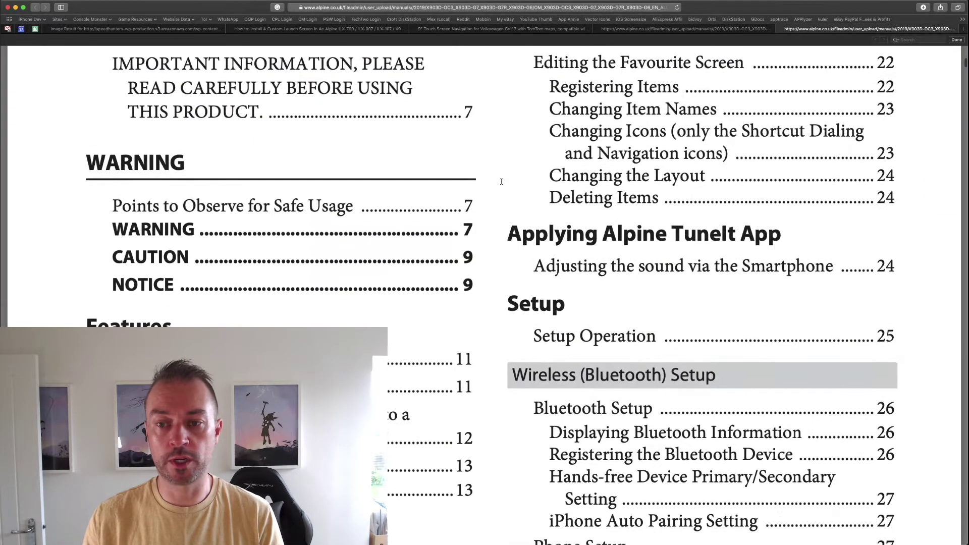
{"action": "scroll", "coordinate": [501, 182], "scroll_direction": "down", "scroll_amount": 3}
{"action": "key", "text": "super+f"}
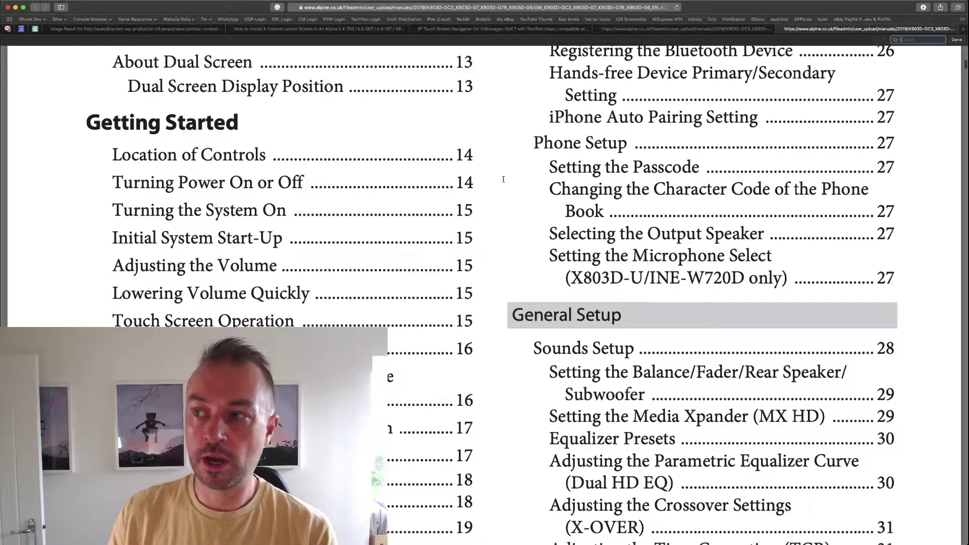
{"action": "type", "text": "op"}
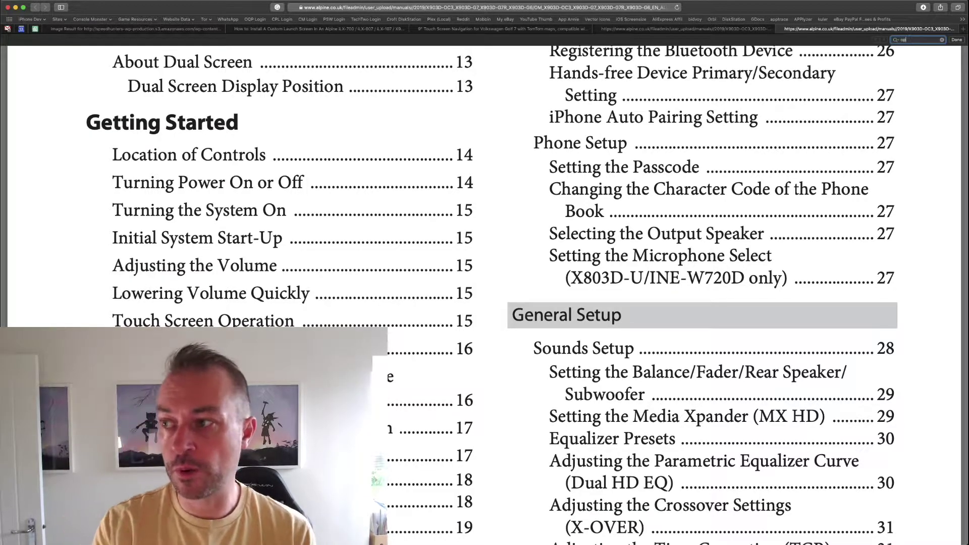
{"action": "type", "text": "ening screen"}
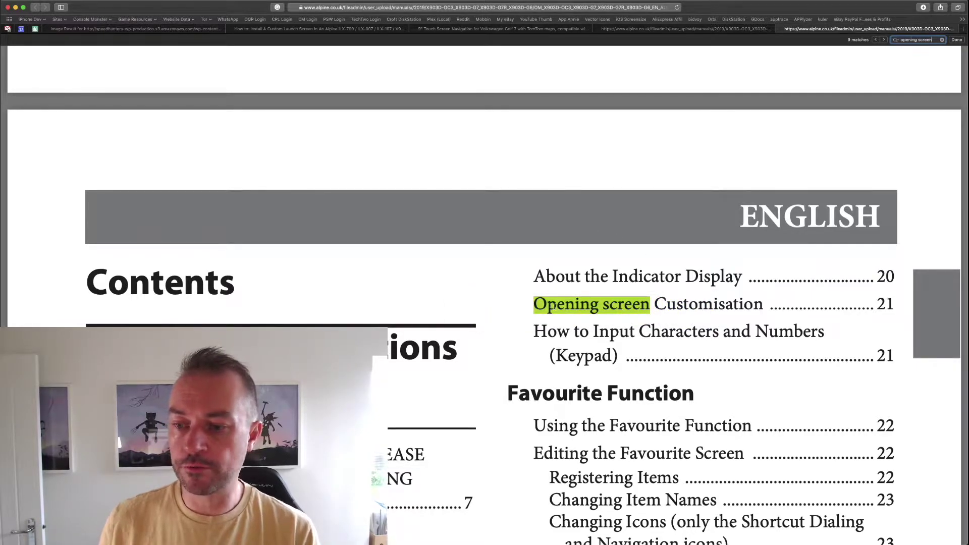
{"action": "mouse_move", "coordinate": [544, 304]}
{"action": "left_mouse_down"}
{"action": "mouse_move", "coordinate": [759, 303]}
{"action": "mouse_move", "coordinate": [533, 304]}
{"action": "left_mouse_up"}
{"action": "left_click", "coordinate": [759, 303]}
{"action": "scroll", "coordinate": [604, 303], "scroll_direction": "down", "scroll_amount": 3}
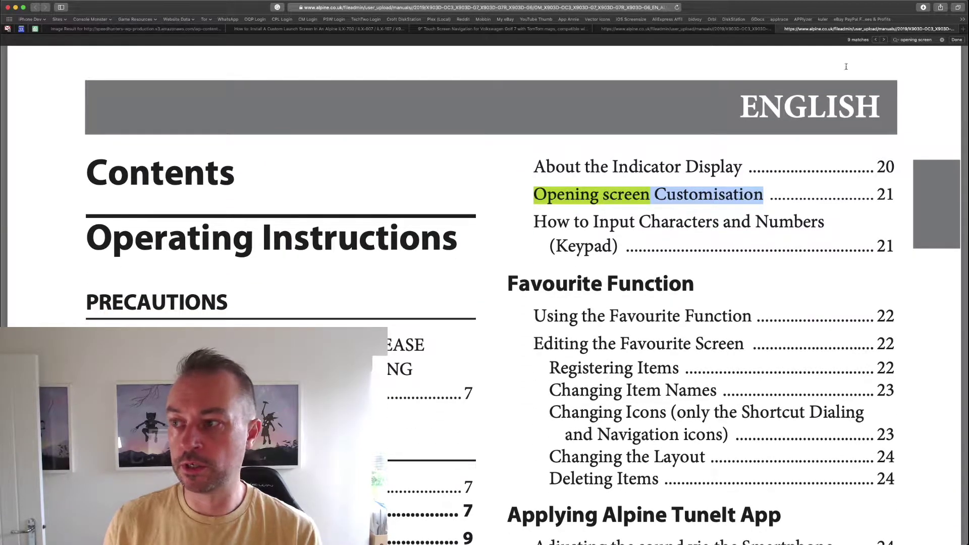
Go to the manual's Opening screen Customisation section and read the image format, folder name and file name requirements
{"action": "key", "text": "super+g"}
{"action": "key", "text": "super+g"}
{"action": "key", "text": "super+g"}
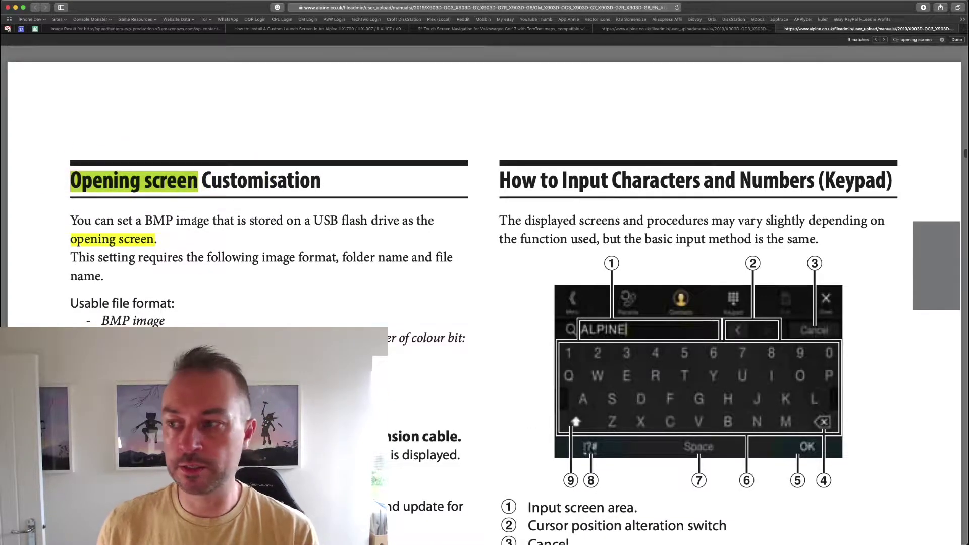
{"action": "scroll", "coordinate": [195, 223], "scroll_direction": "down", "scroll_amount": 2}
{"action": "scroll", "coordinate": [195, 223], "scroll_direction": "down", "scroll_amount": 5}
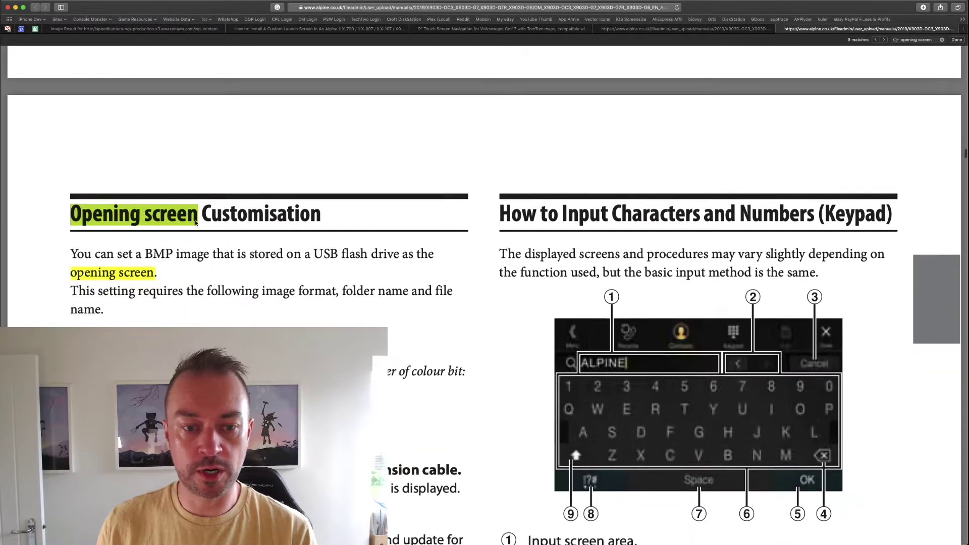
{"action": "scroll", "coordinate": [196, 223], "scroll_direction": "up", "scroll_amount": 1}
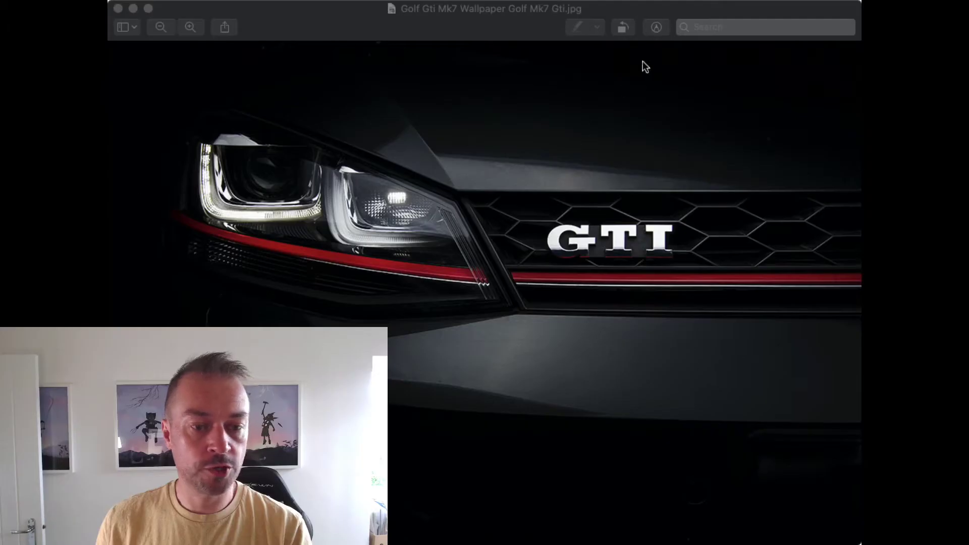
{"action": "left_click", "coordinate": [740, 10]}
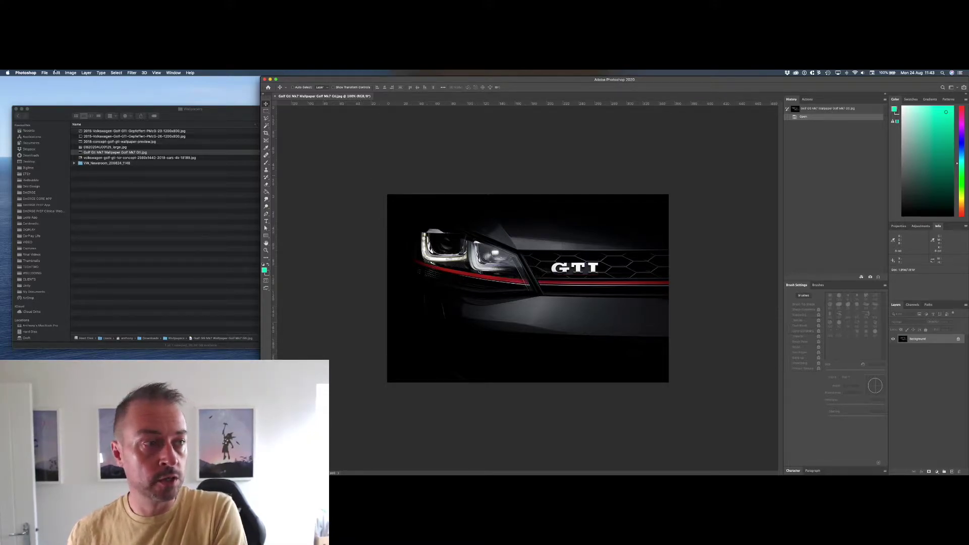
In Photoshop, check the canvas size of the Golf GTI wallpaper in pixels without changing it
{"action": "left_click", "coordinate": [71, 73]}
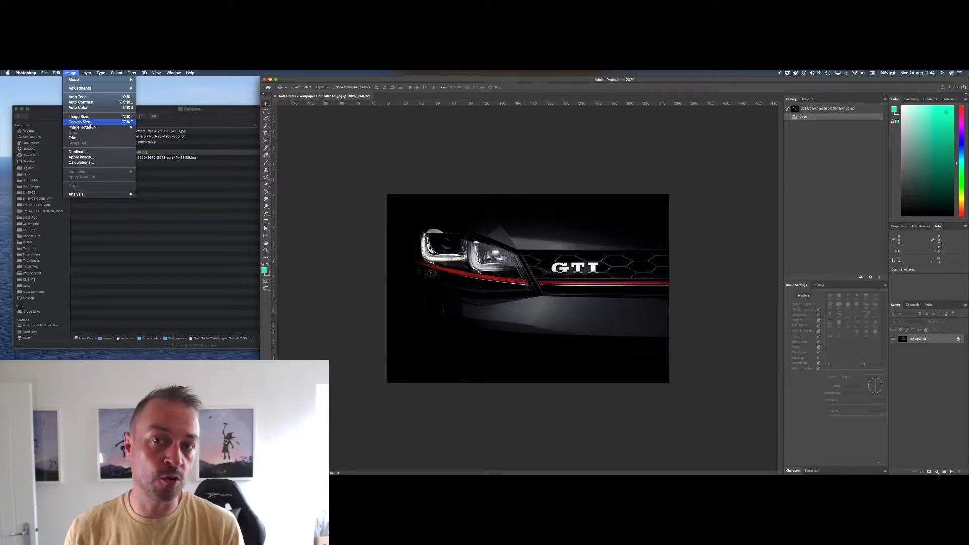
{"action": "left_click", "coordinate": [88, 122]}
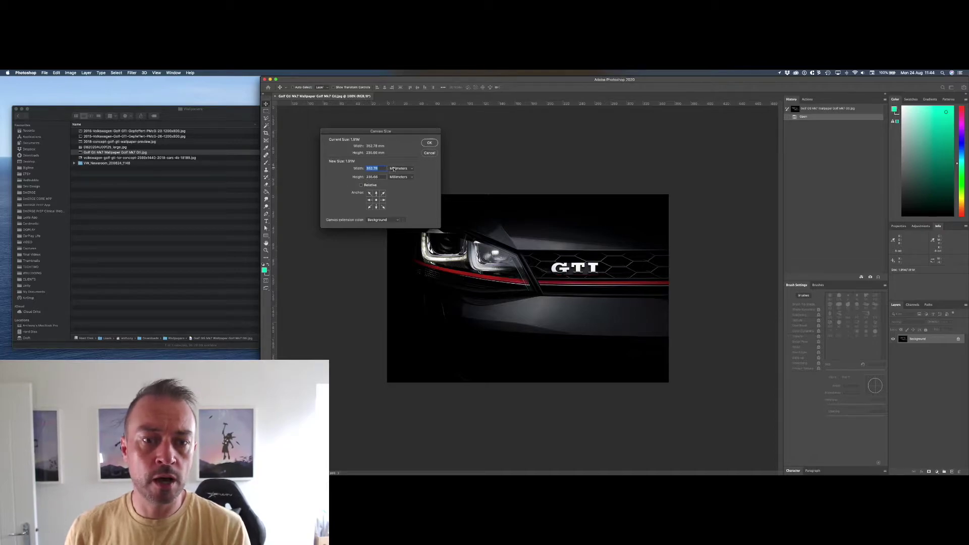
{"action": "left_click", "coordinate": [394, 169]}
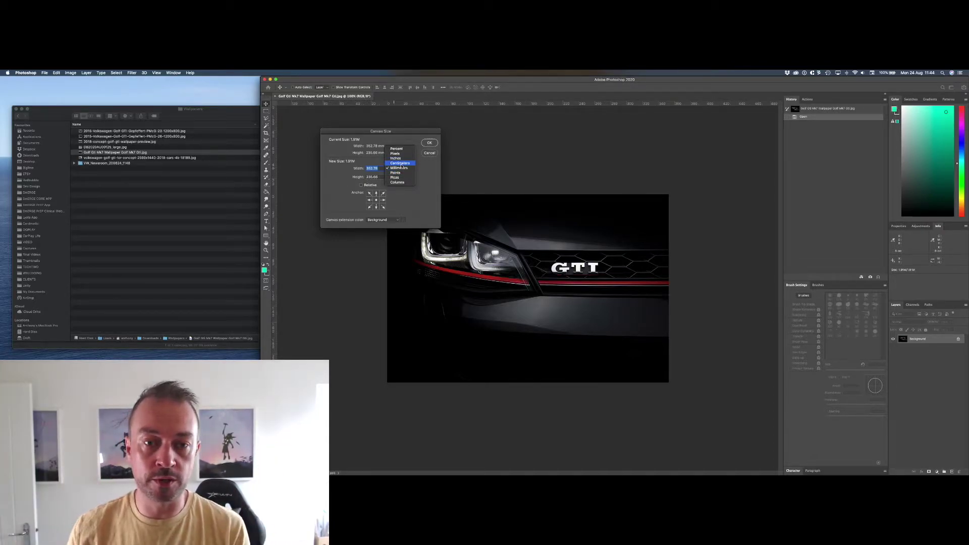
{"action": "left_click", "coordinate": [395, 153]}
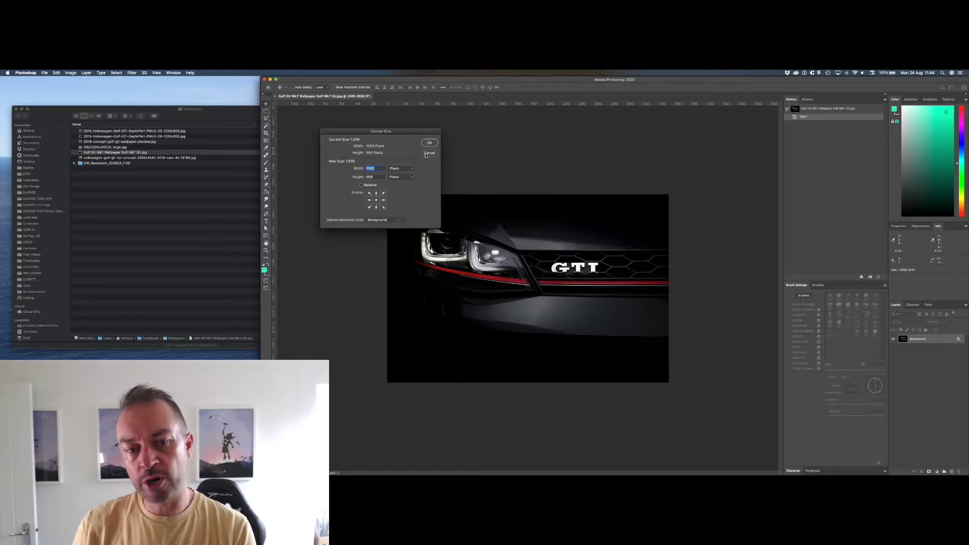
{"action": "left_click_drag", "start_coordinate": [407, 133], "coordinate": [346, 121]}
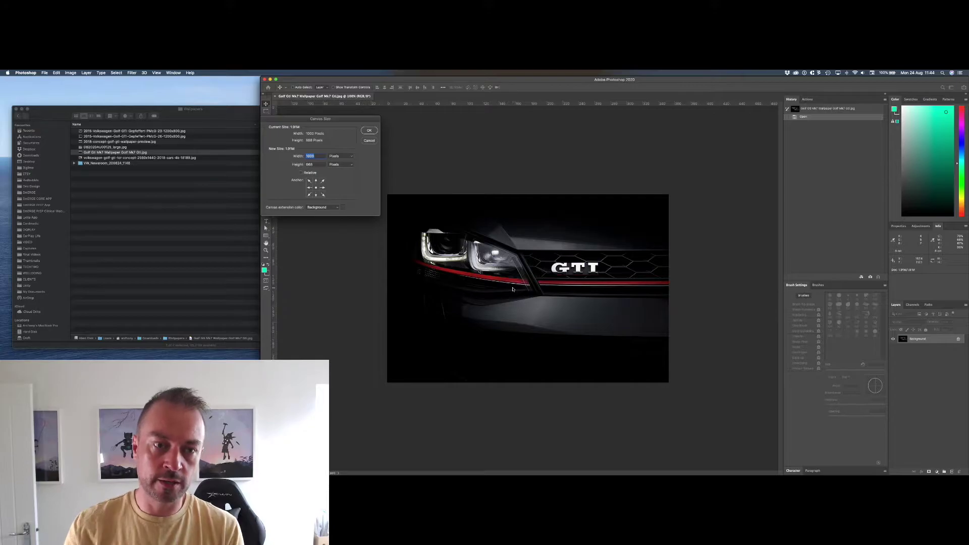
{"action": "left_click", "coordinate": [365, 141]}
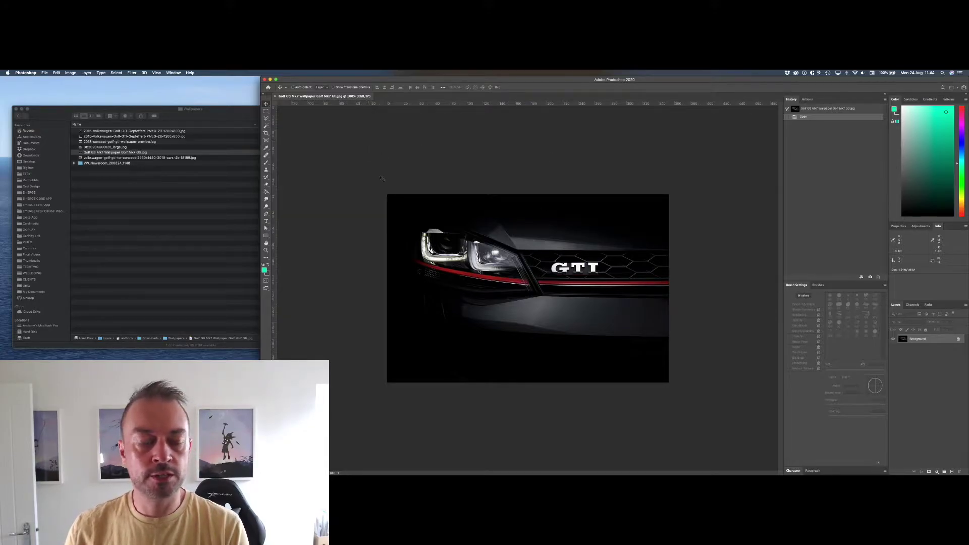
Resize the Golf GTI image proportionally to a width of 800 pixels
{"action": "left_click", "coordinate": [70, 73]}
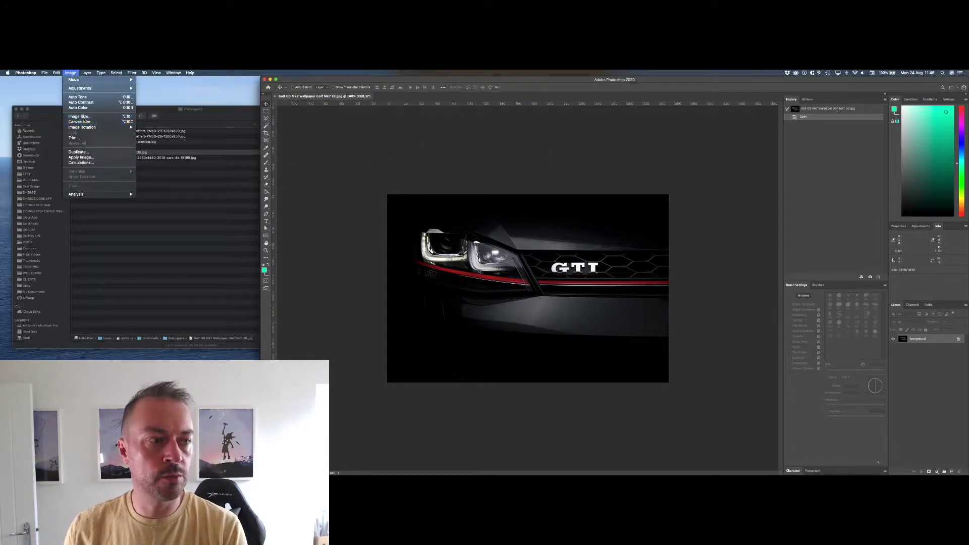
{"action": "left_click", "coordinate": [79, 116]}
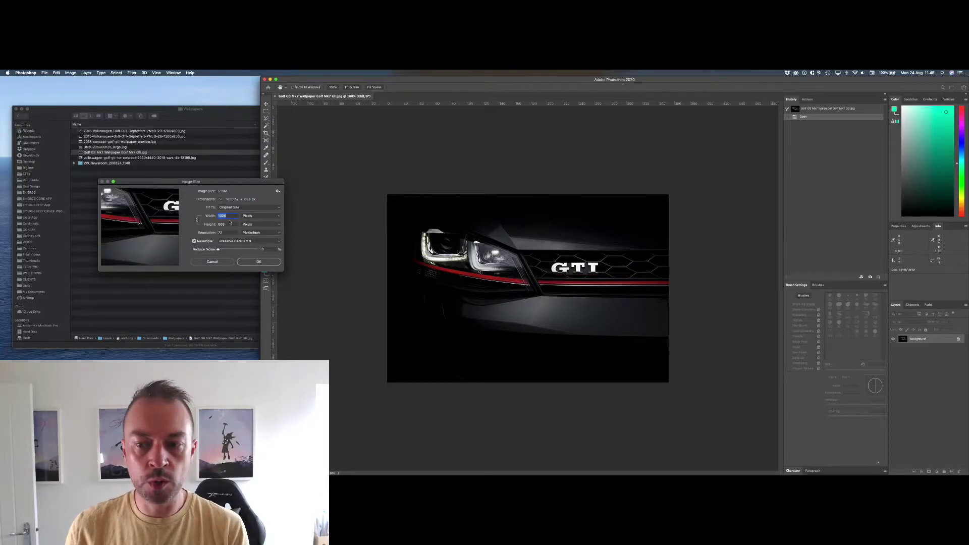
{"action": "type", "text": "800"}
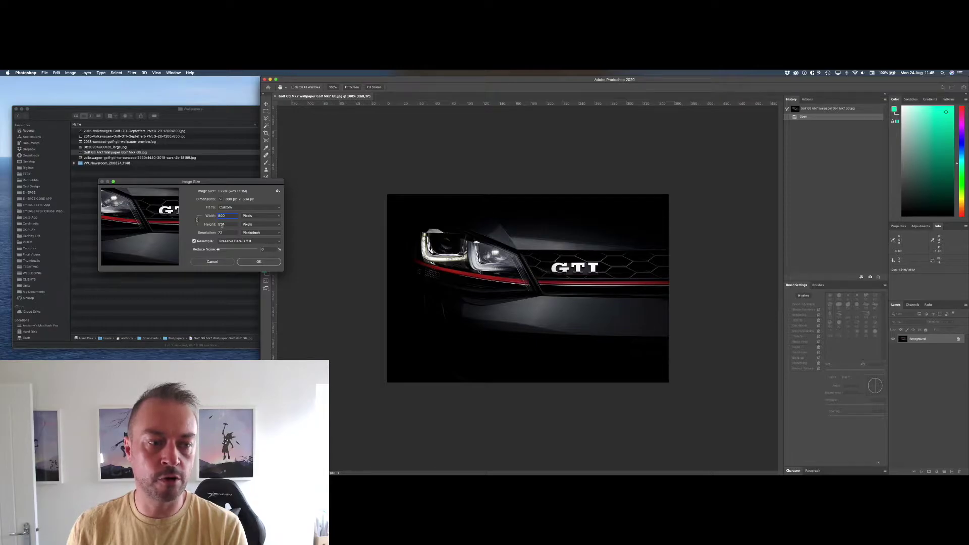
{"action": "left_click", "coordinate": [259, 262]}
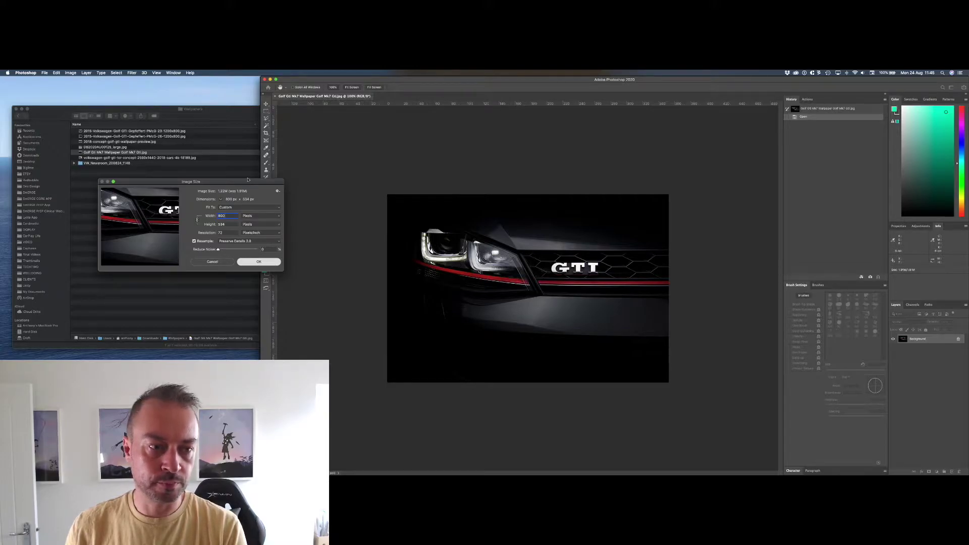
{"action": "key", "text": "Return"}
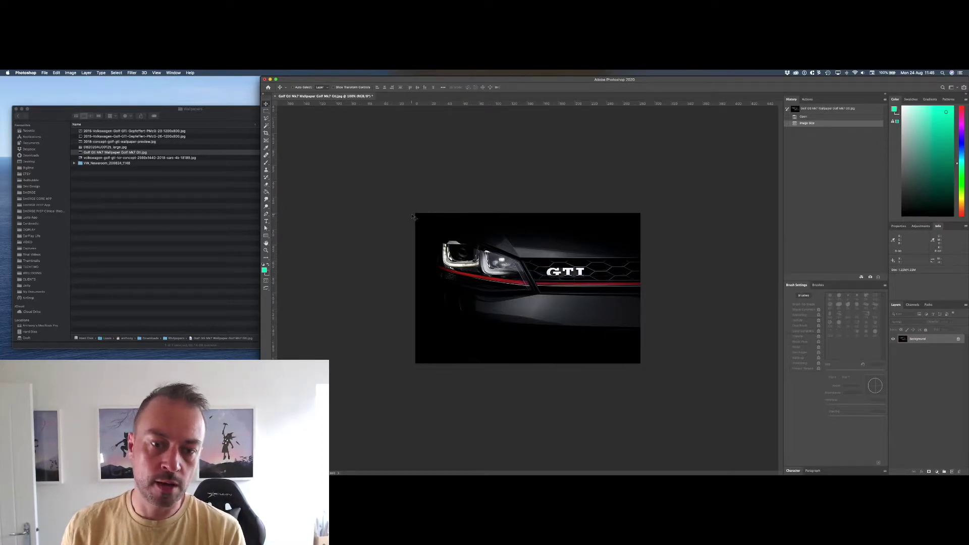
Try cropping the canvas to 800 × 480 pixels around its centre, and undo it
{"action": "left_click", "coordinate": [71, 73]}
{"action": "left_click", "coordinate": [79, 123]}
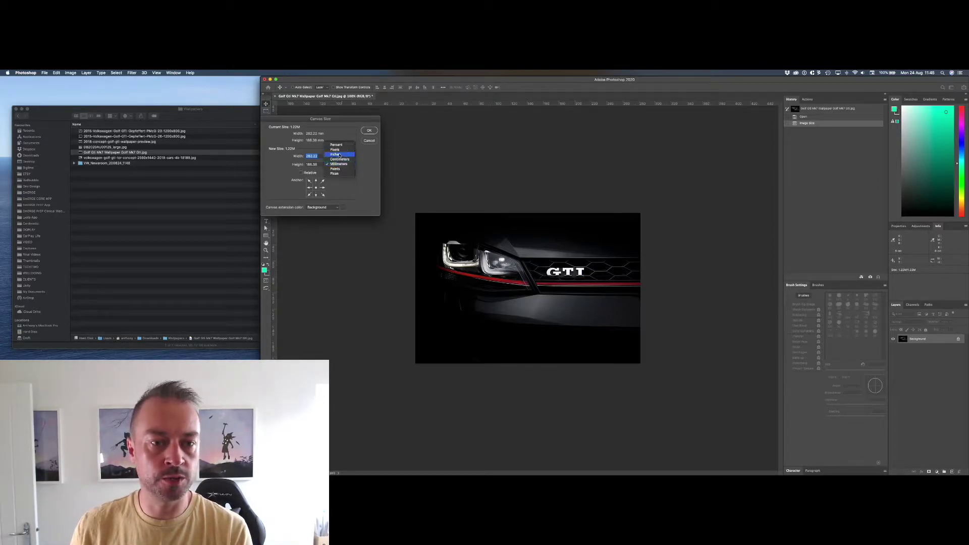
{"action": "left_click", "coordinate": [338, 149]}
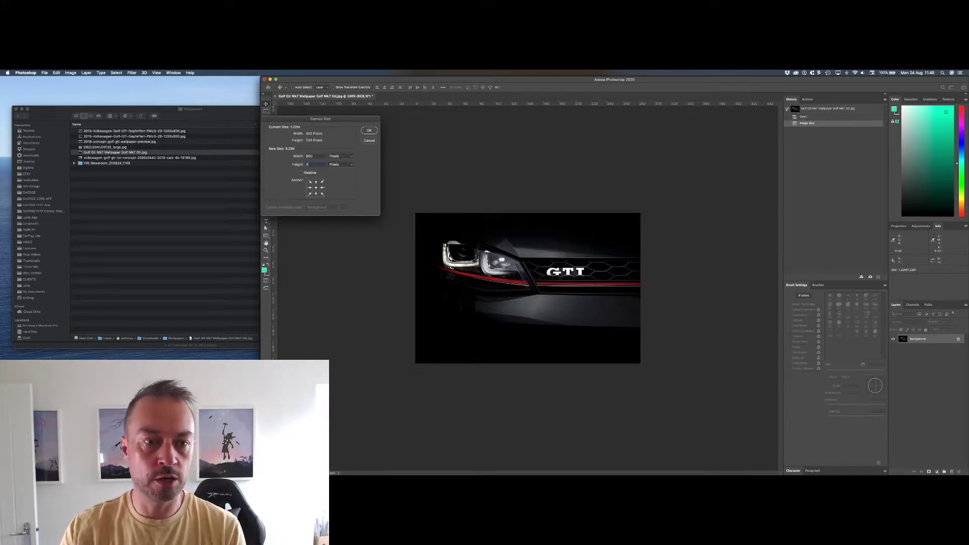
{"action": "type", "text": "480"}
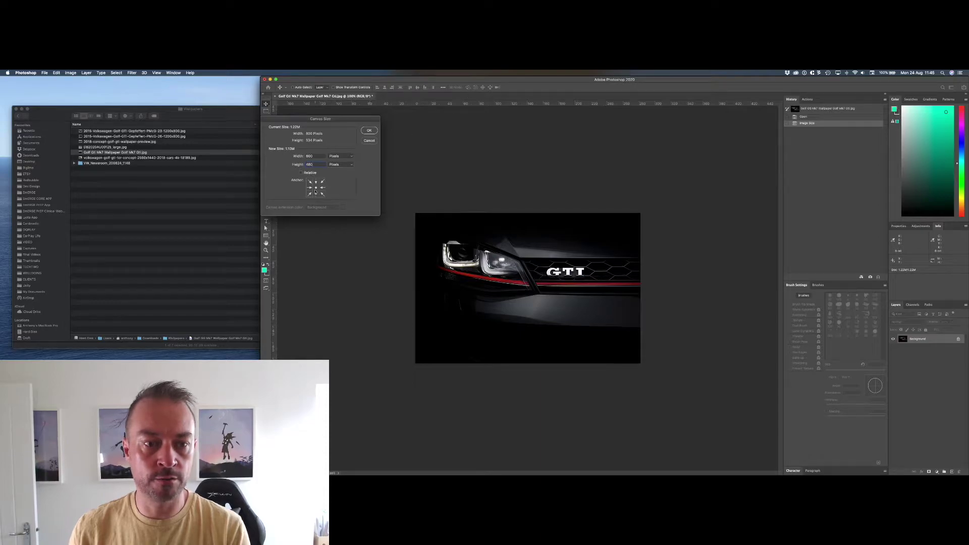
{"action": "left_click", "coordinate": [369, 131]}
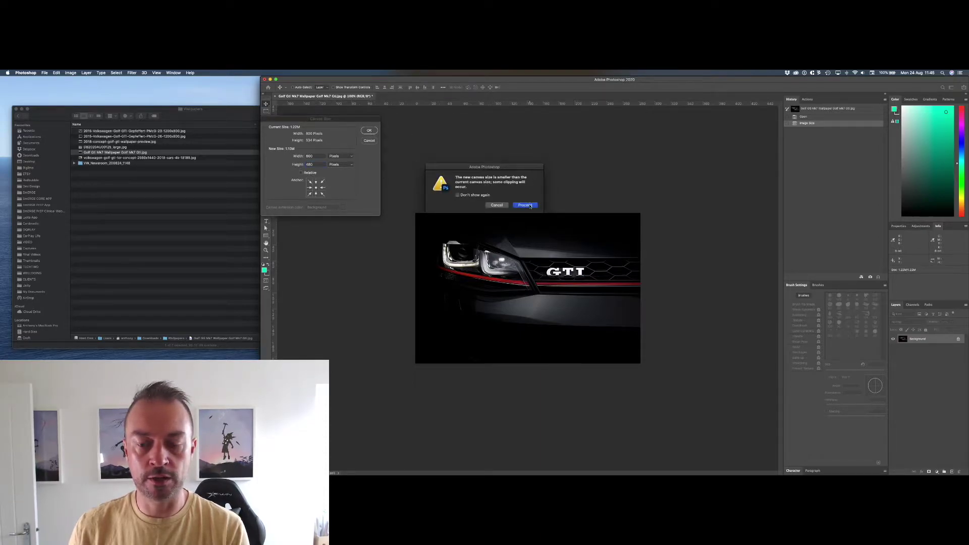
{"action": "left_click", "coordinate": [532, 205]}
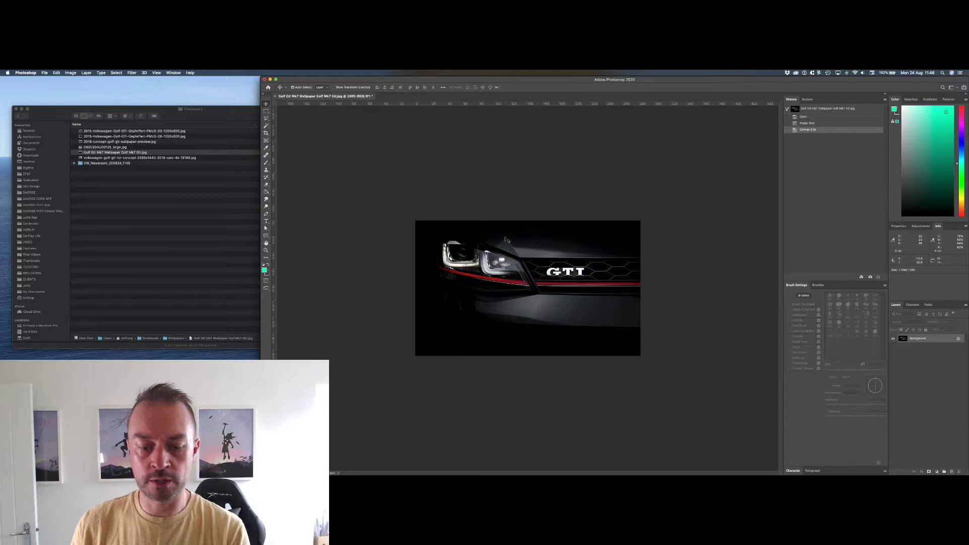
{"action": "key", "text": "super+z"}
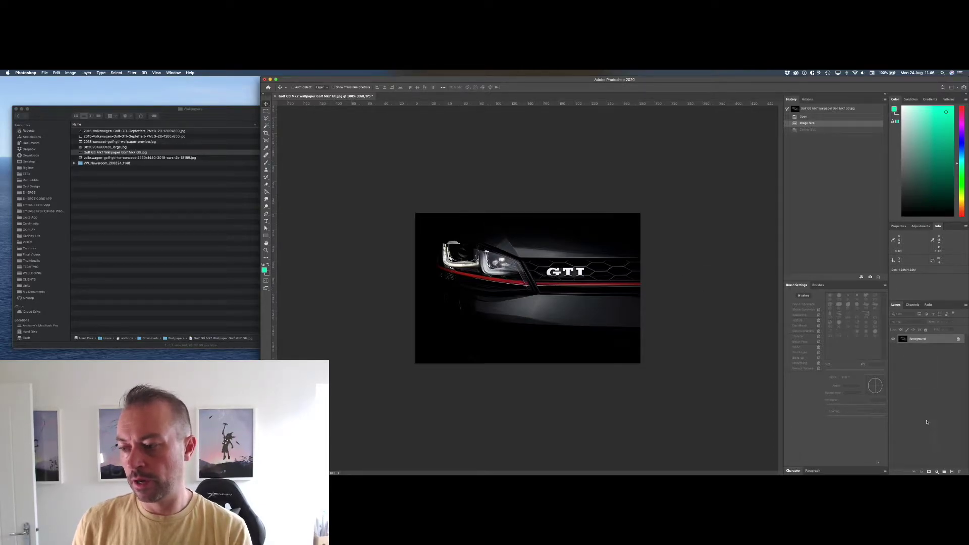
Duplicate the Background layer and nudge the copy slightly down so the car sits lower in the frame
{"action": "left_click_drag", "start_coordinate": [918, 339], "coordinate": [953, 471]}
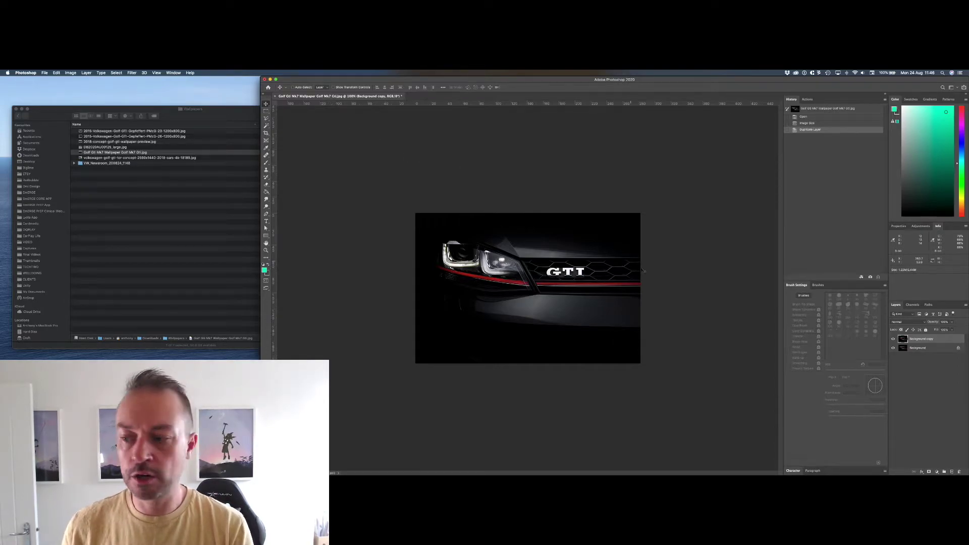
{"action": "key", "text": "Down"}
{"action": "key", "text": "Down"}
{"action": "key", "text": "Down"}
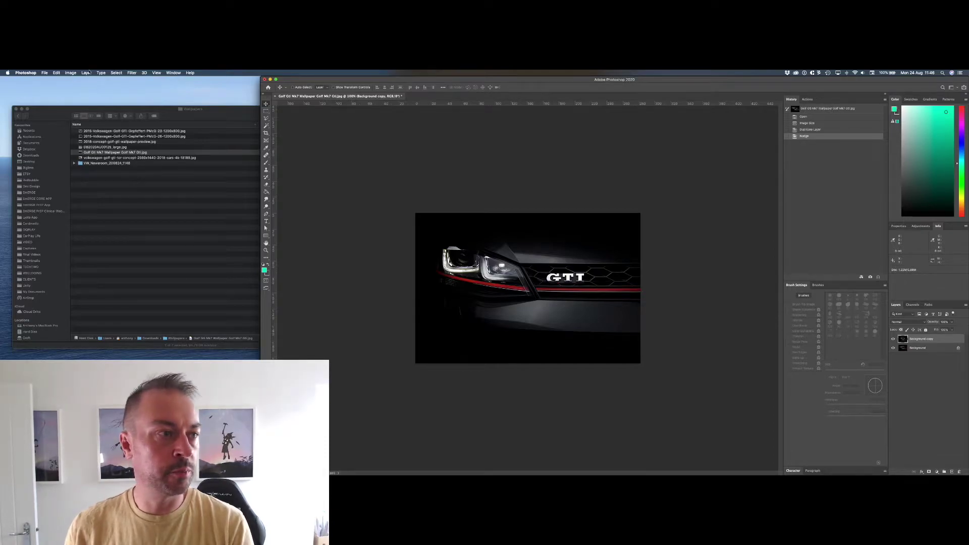
Crop the canvas height to 480 pixels, keeping the width and the centre anchor, and accept the clipping
{"action": "left_click", "coordinate": [70, 72]}
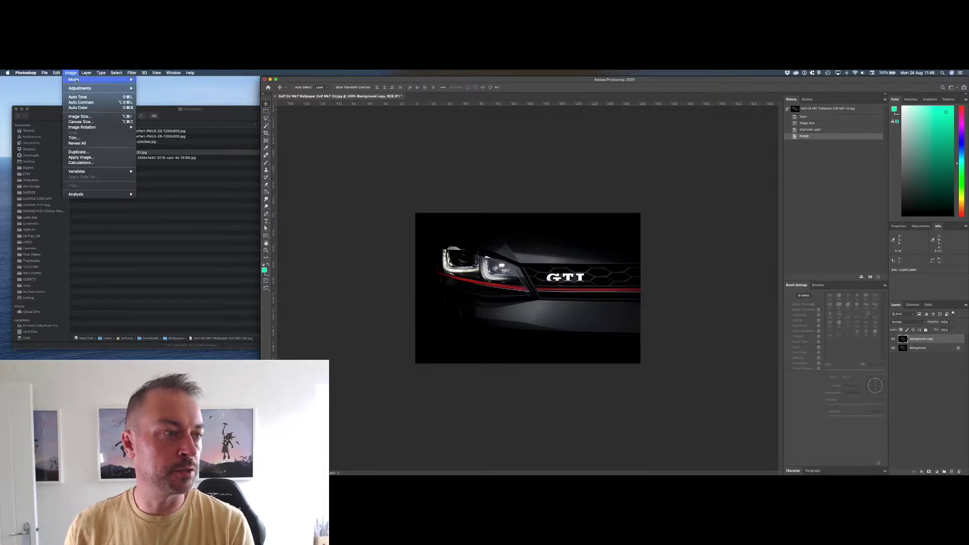
{"action": "left_click", "coordinate": [88, 122]}
{"action": "left_click", "coordinate": [338, 156]}
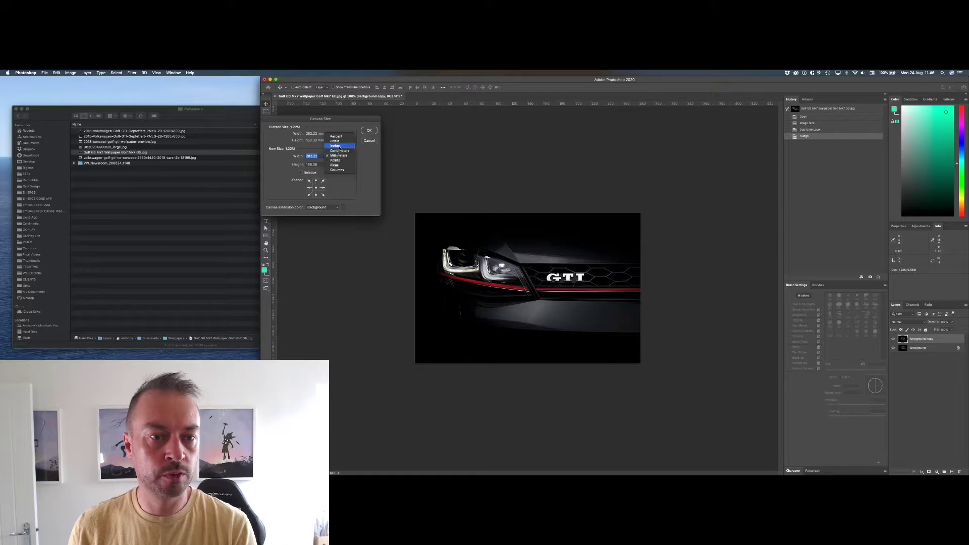
{"action": "left_click", "coordinate": [334, 141]}
{"action": "key", "text": "Tab"}
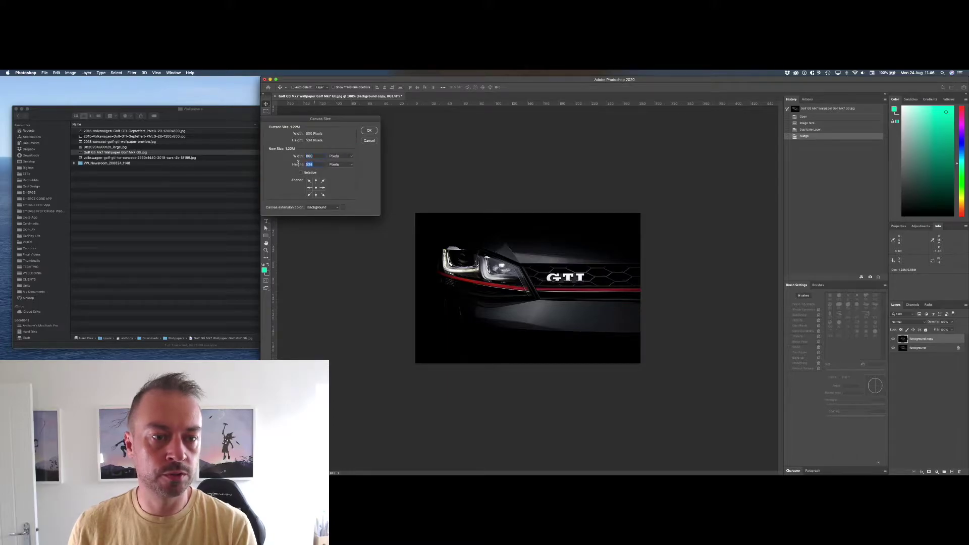
{"action": "type", "text": "480"}
{"action": "left_click", "coordinate": [369, 131]}
{"action": "left_click", "coordinate": [524, 205]}
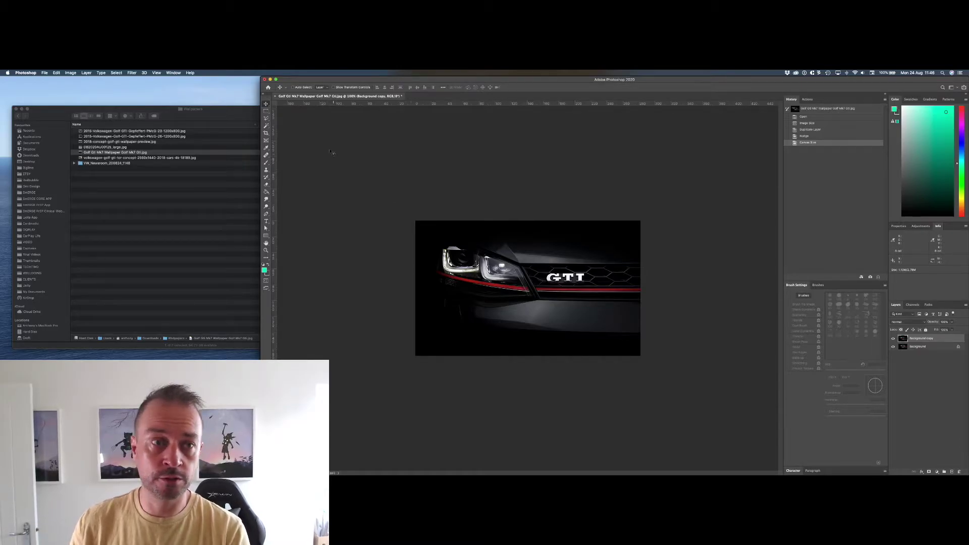
Flatten the image into a single background layer
{"action": "left_click", "coordinate": [965, 305]}
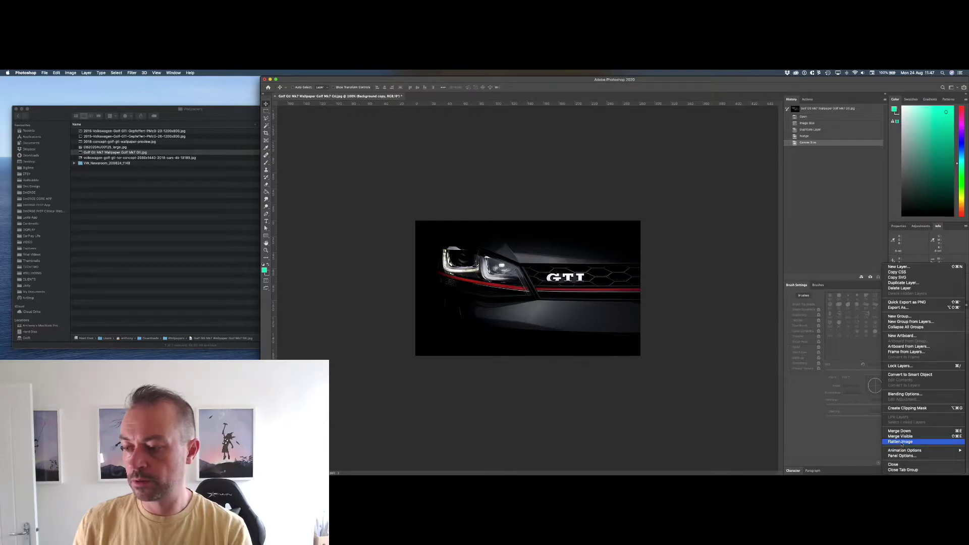
{"action": "left_click", "coordinate": [965, 305]}
{"action": "left_click", "coordinate": [965, 306]}
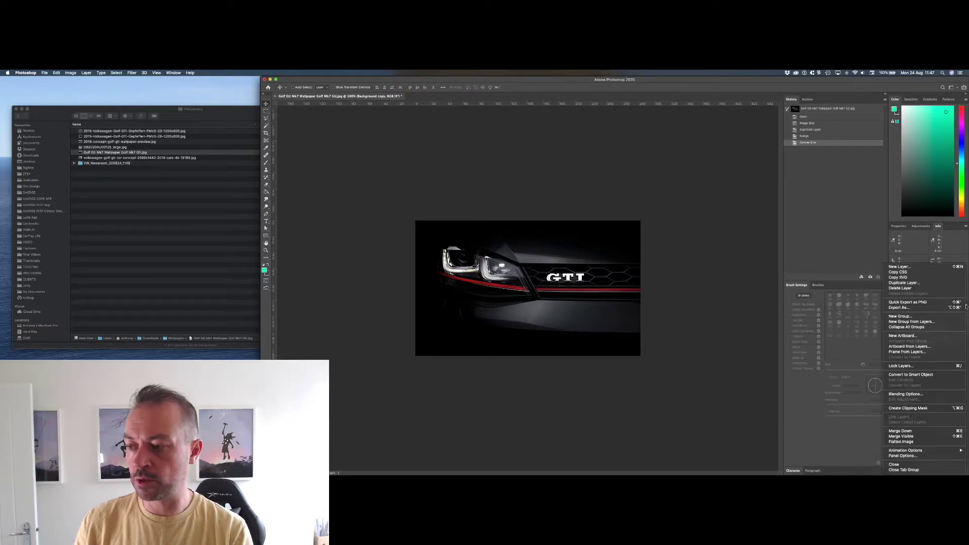
{"action": "left_click", "coordinate": [901, 442]}
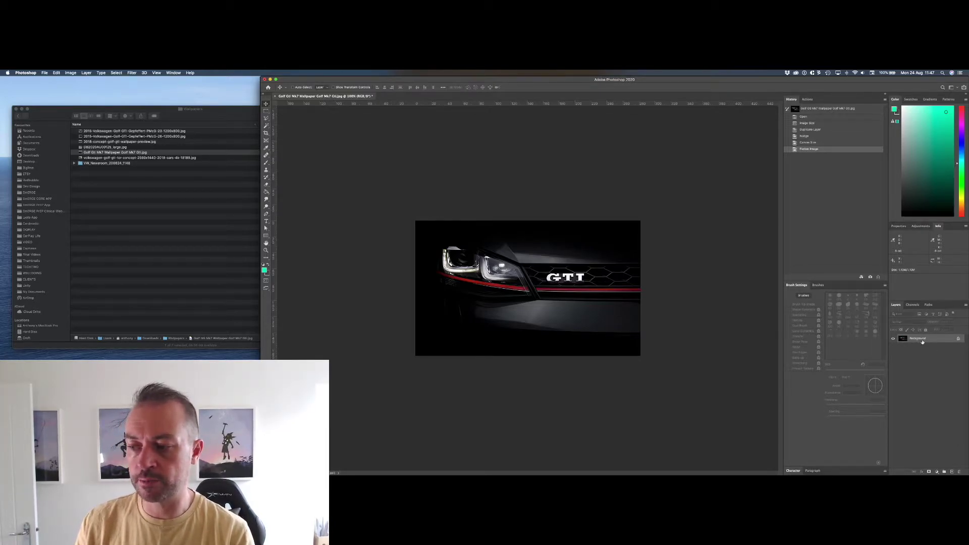
Start saving the flattened image under a new name in the Wallpapers folder, with BMP as the format
{"action": "left_click", "coordinate": [70, 72]}
{"action": "mouse_move", "coordinate": [45, 73]}
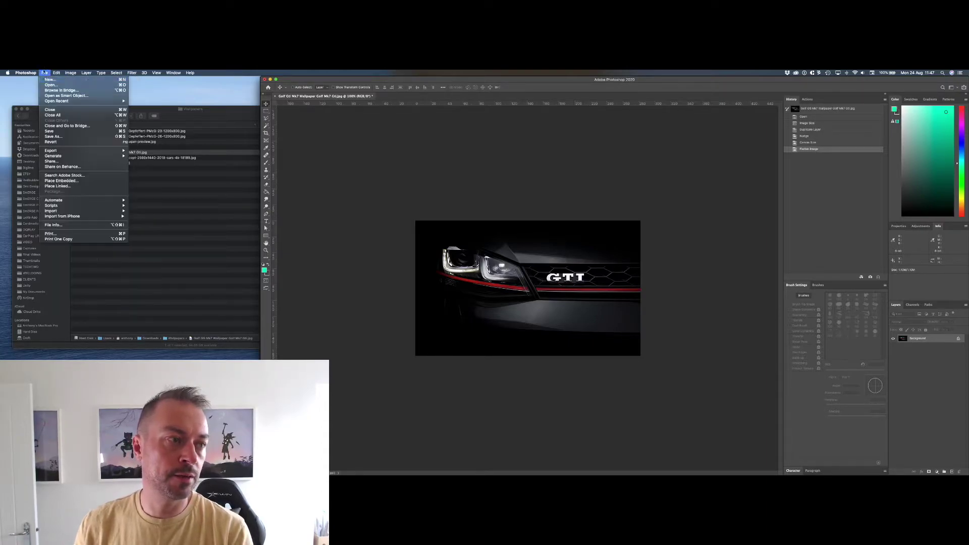
{"action": "key", "text": "Escape"}
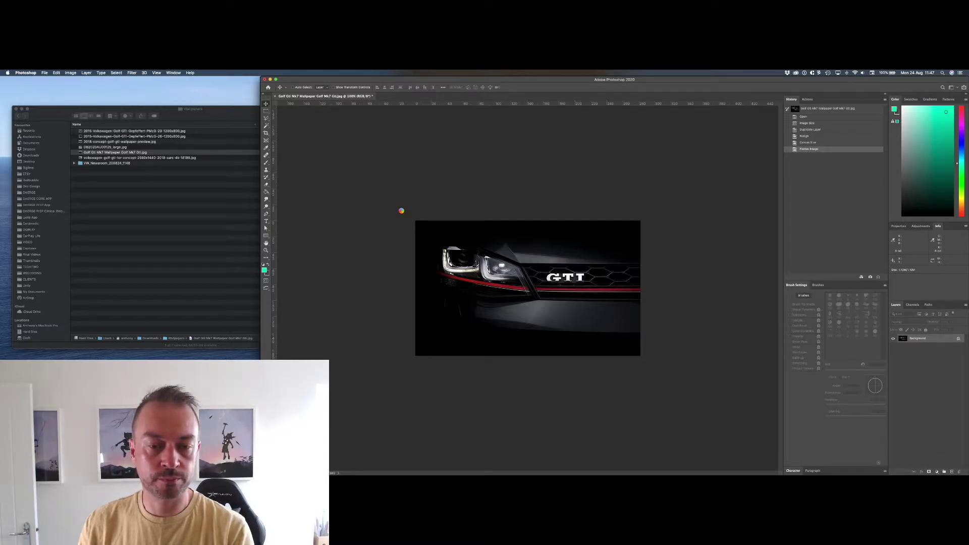
{"action": "key", "text": "super+shift+s"}
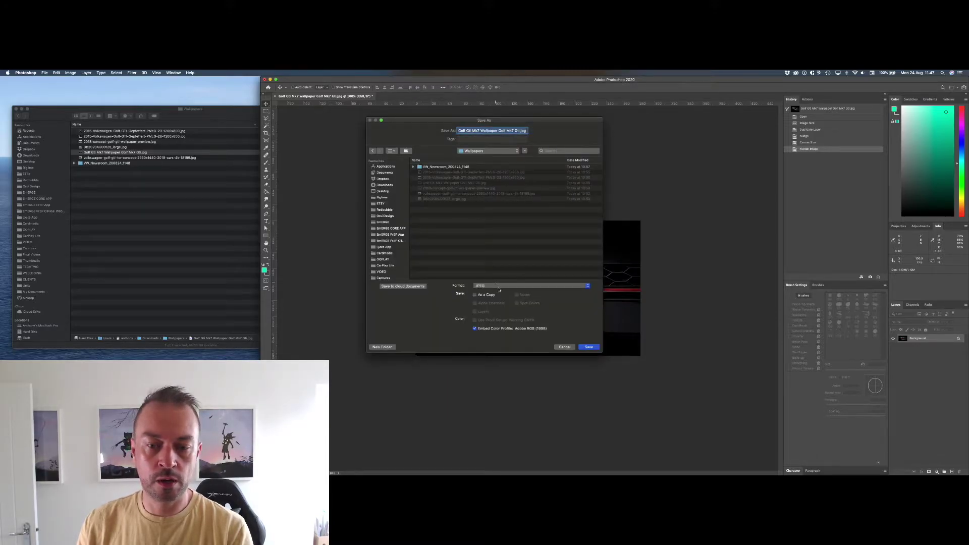
{"action": "left_click", "coordinate": [500, 286]}
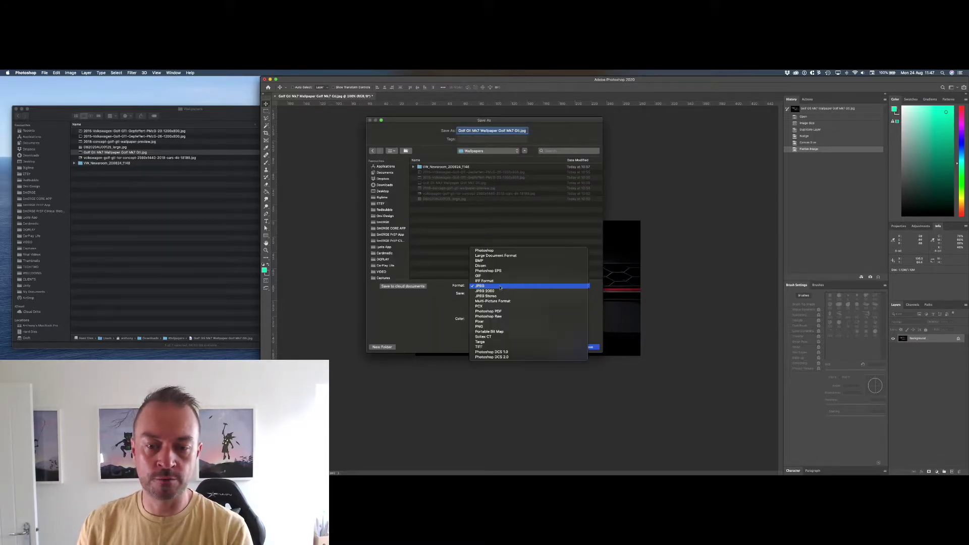
{"action": "left_click", "coordinate": [487, 261]}
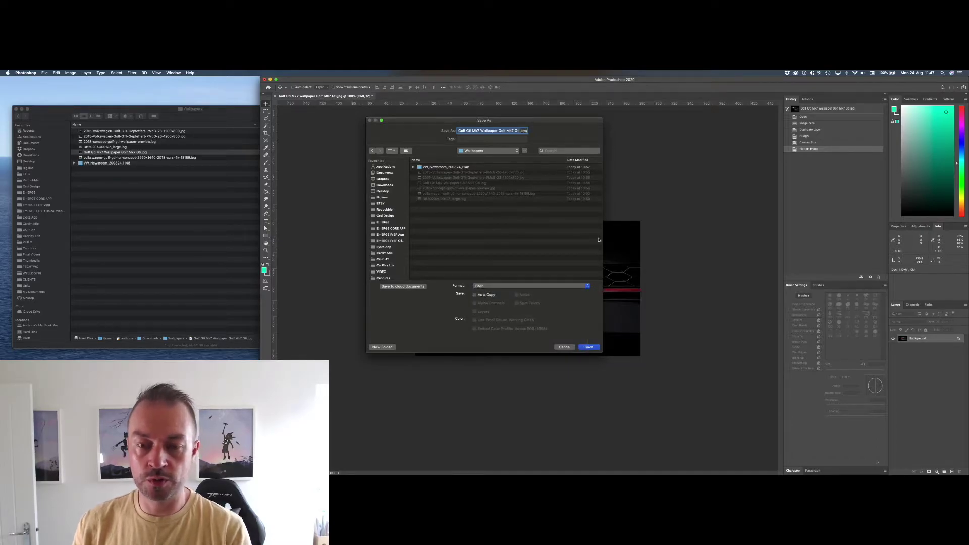
Check the required file name in the Alpine manual and save the image in Photoshop as openingfile.bmp
{"action": "key", "text": "super+Tab"}
{"action": "key", "text": "super+Tab"}
{"action": "key", "text": "super+Tab"}
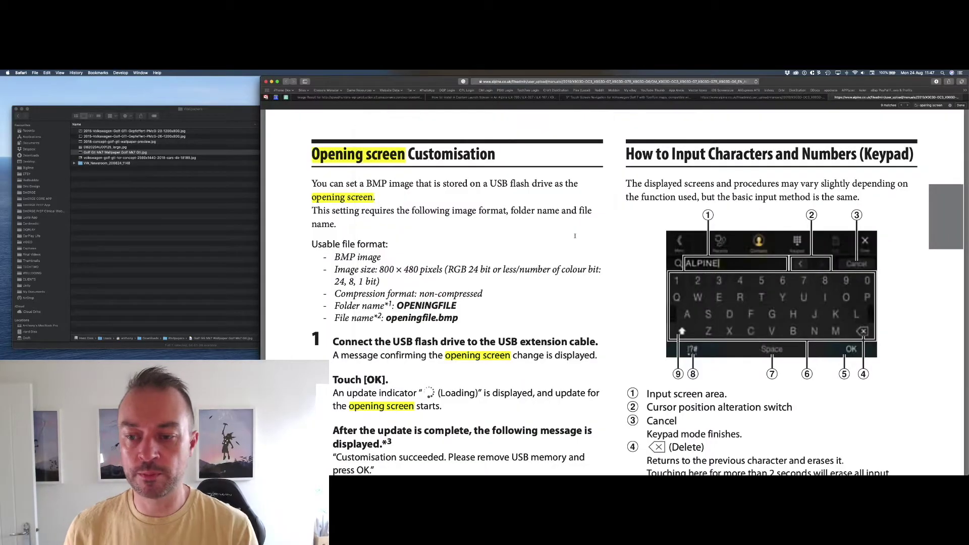
{"action": "key", "text": "super+Tab"}
{"action": "type", "text": "openingfile"}
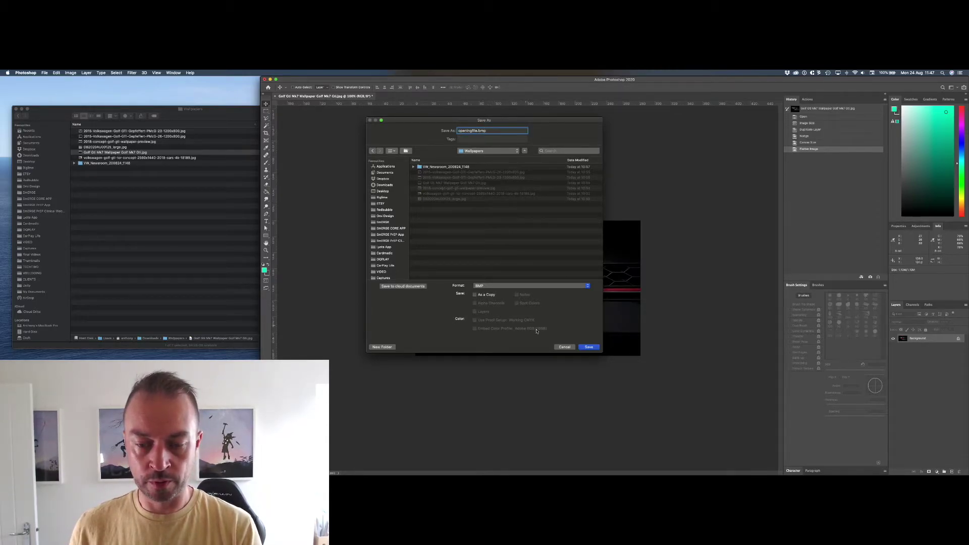
{"action": "left_click", "coordinate": [589, 347]}
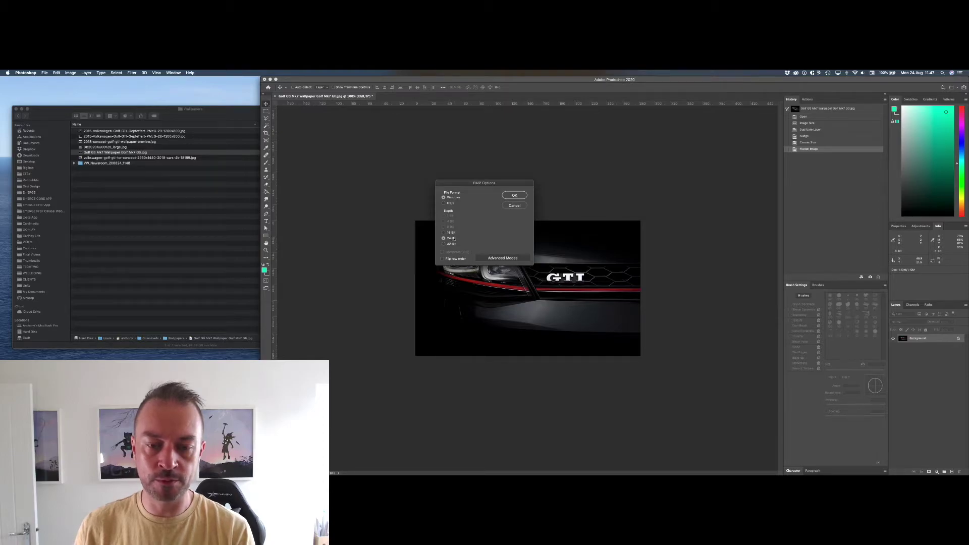
Look through the advanced BMP modes, return to the basic options and accept Windows format with 24-bit depth
{"action": "left_click", "coordinate": [502, 259]}
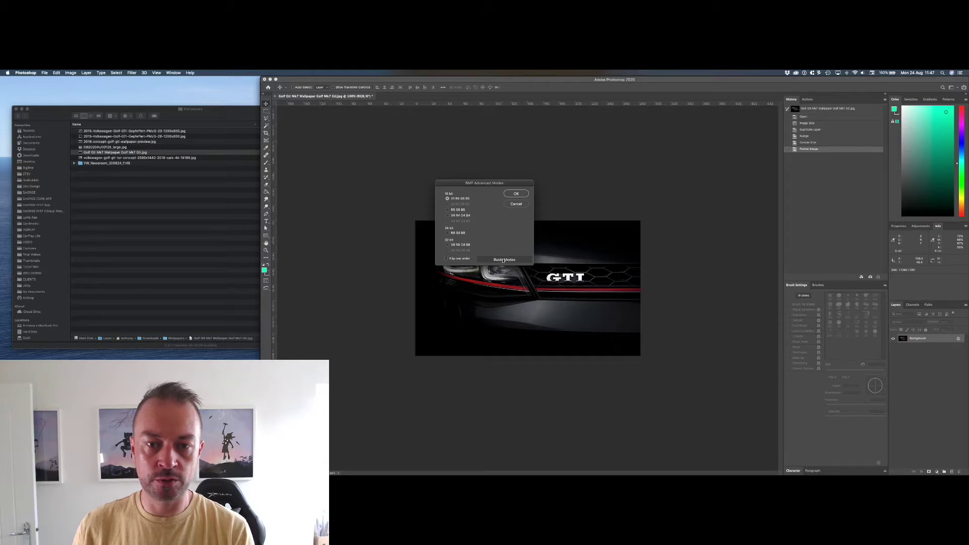
{"action": "left_click", "coordinate": [503, 260]}
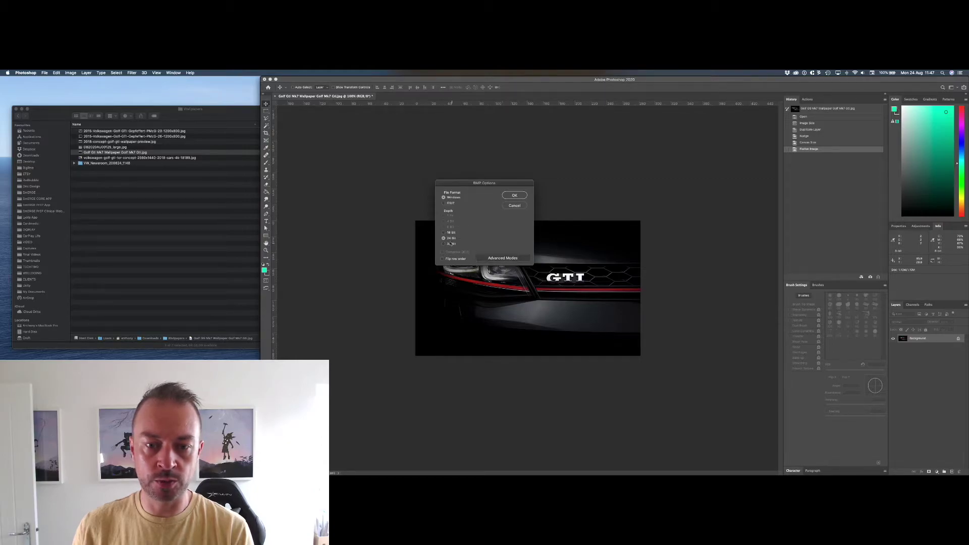
{"action": "left_click", "coordinate": [513, 195]}
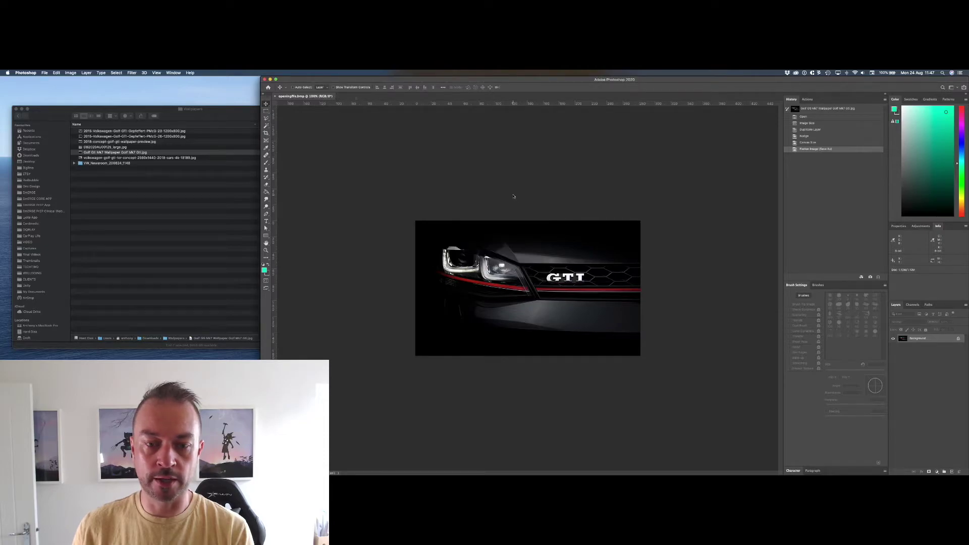
Switch to Finder and preview openingfile.bmp in the Wallpapers folder
{"action": "left_click", "coordinate": [151, 109]}
{"action": "left_click", "coordinate": [105, 158]}
{"action": "key", "text": "space"}
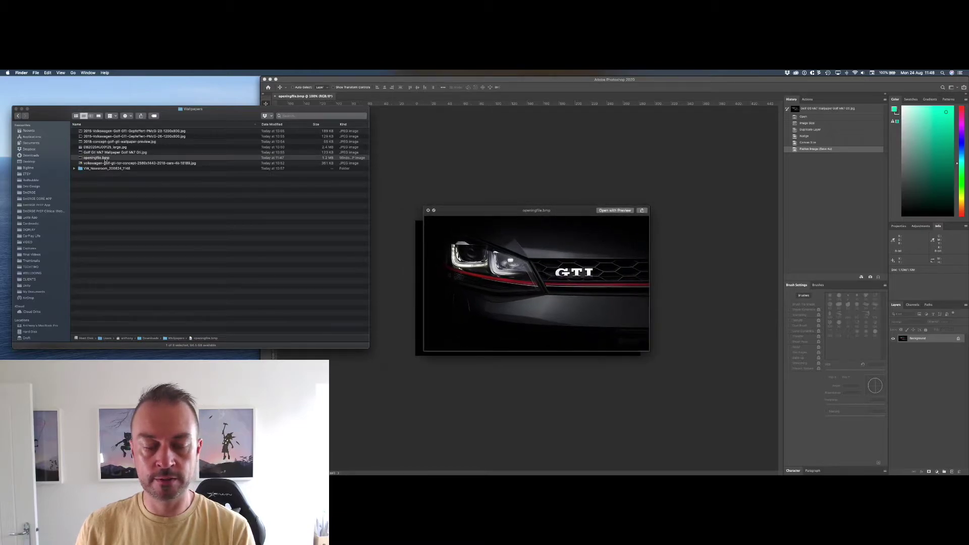
{"action": "key", "text": "space"}
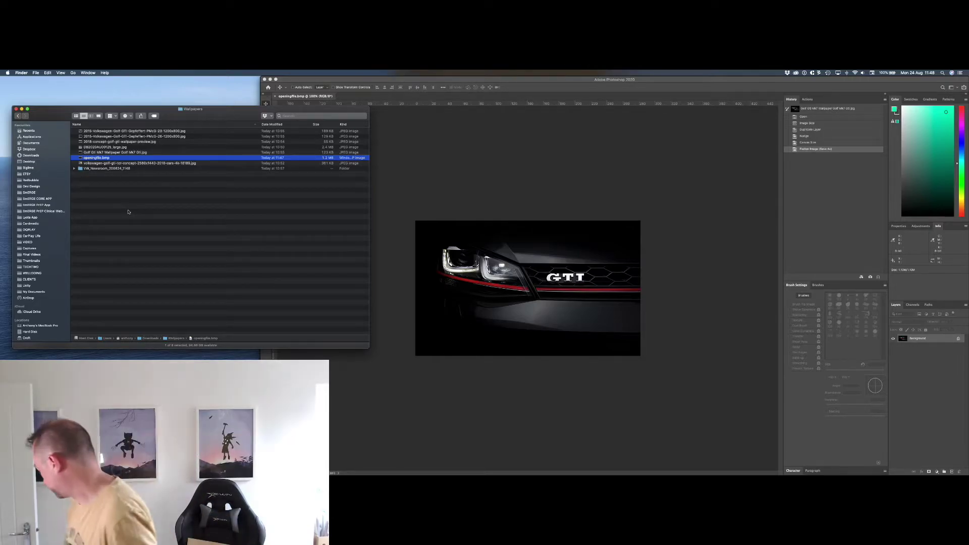
{"action": "left_click", "coordinate": [466, 177]}
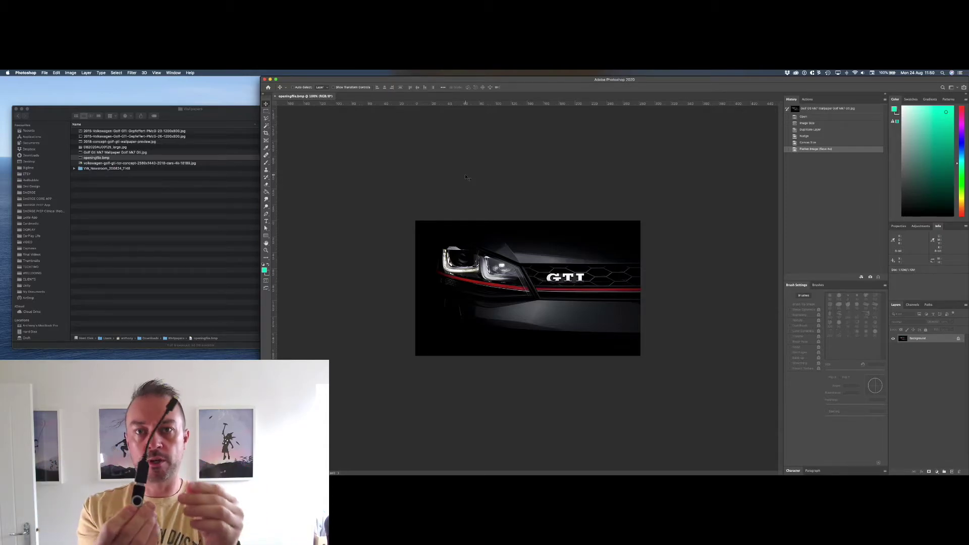
Look at the drives in Finder and open Disk Utility
{"action": "left_click", "coordinate": [194, 232]}
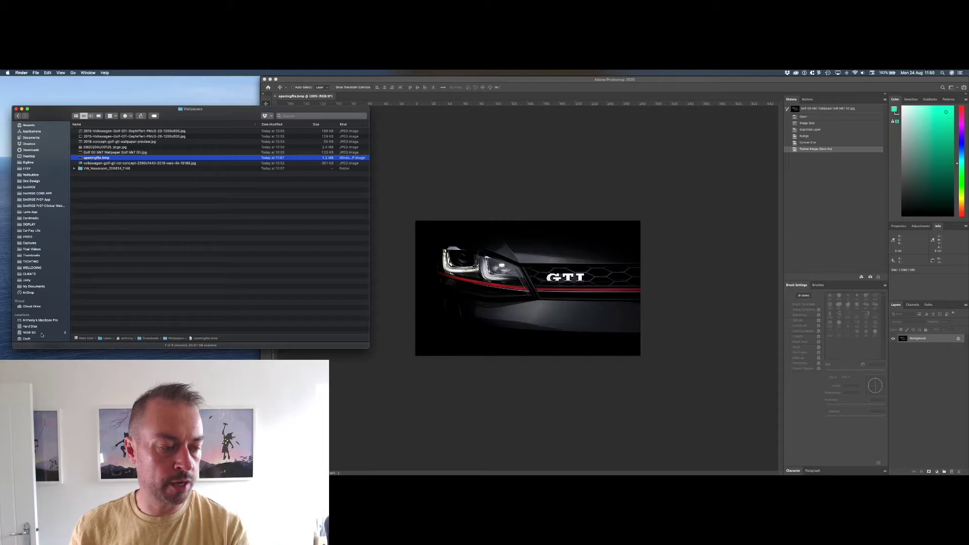
{"action": "left_click", "coordinate": [30, 327]}
{"action": "key", "text": "super+space"}
{"action": "type", "text": "d"}
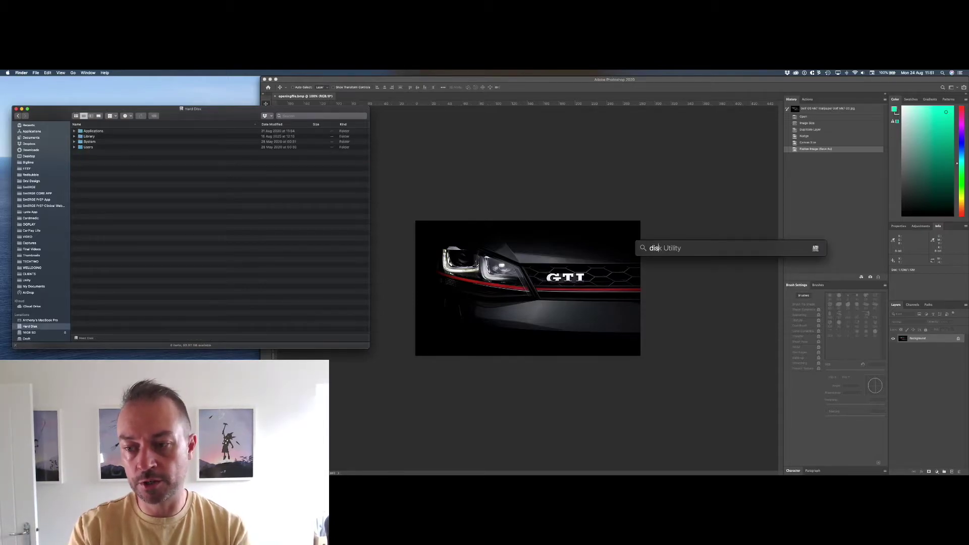
{"action": "key", "text": "Return"}
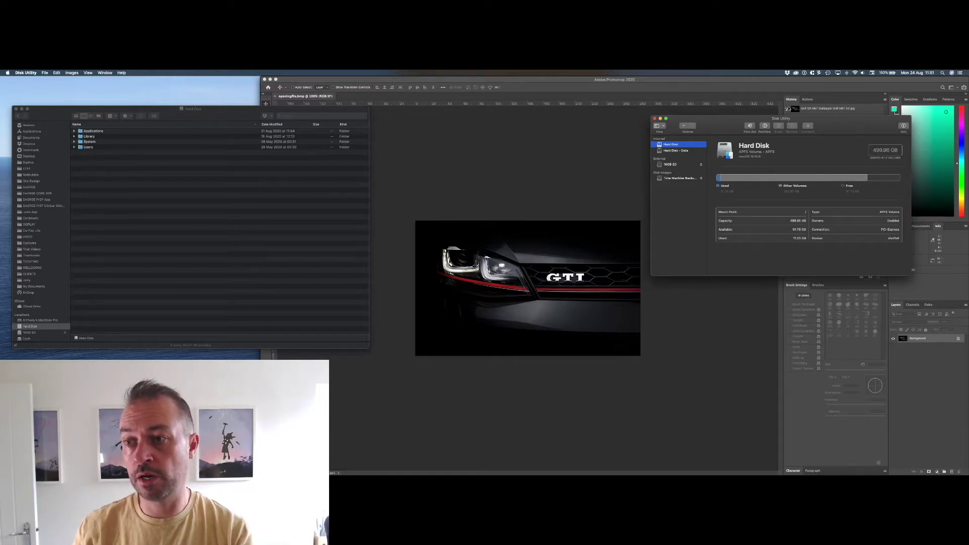
Erase the external 16GB SD drive in Disk Utility using the MS-DOS (FAT) format, keeping its name
{"action": "left_click_drag", "start_coordinate": [768, 118], "coordinate": [592, 132]}
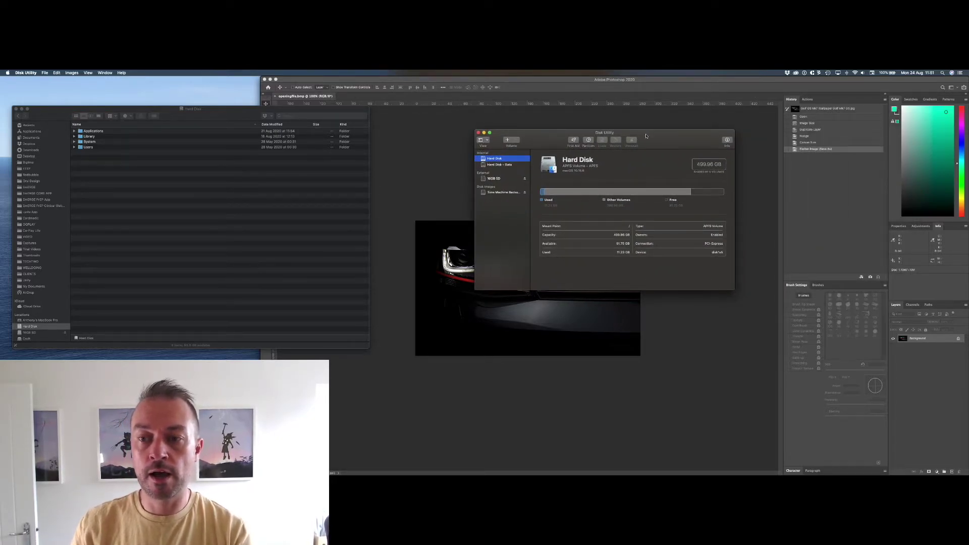
{"action": "left_click_drag", "start_coordinate": [647, 137], "coordinate": [565, 136]}
{"action": "left_click", "coordinate": [413, 178]}
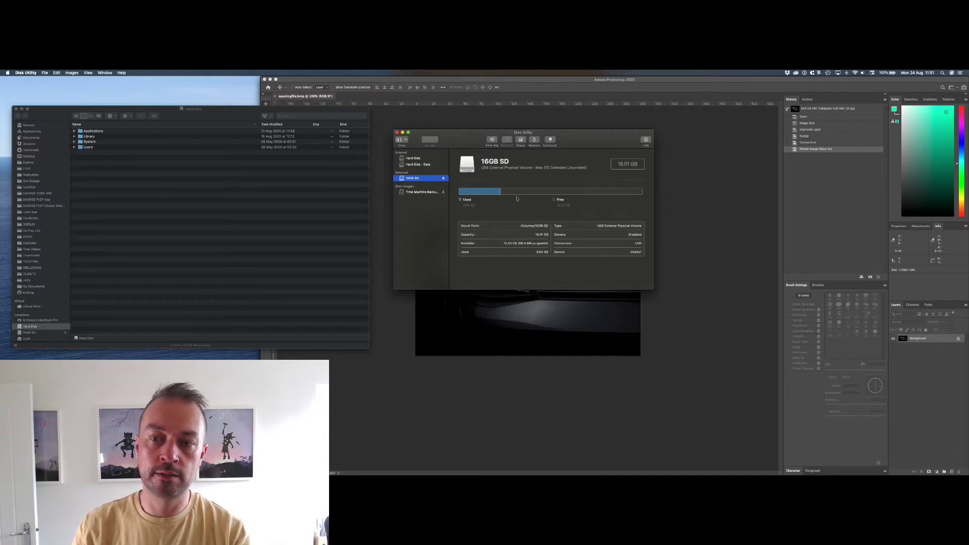
{"action": "left_click", "coordinate": [522, 141]}
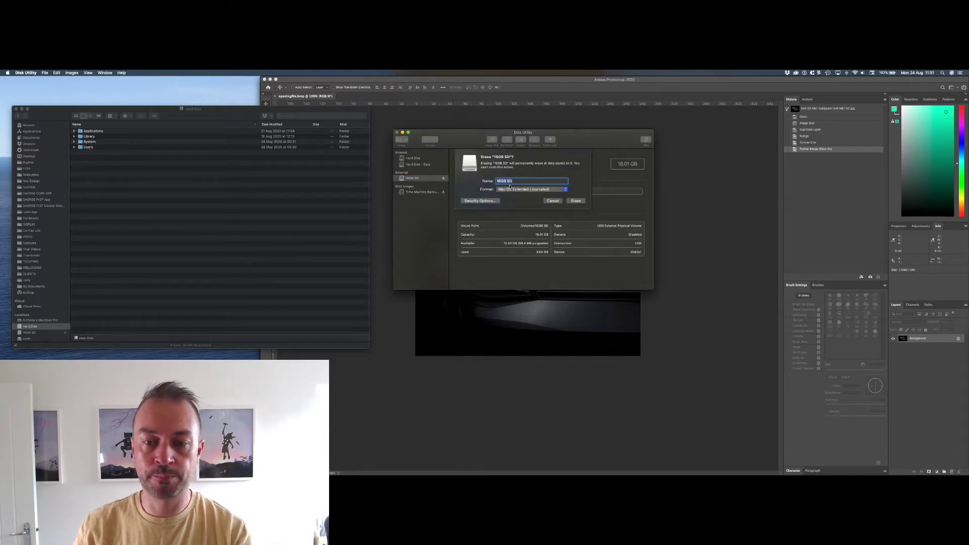
{"action": "left_click", "coordinate": [513, 189]}
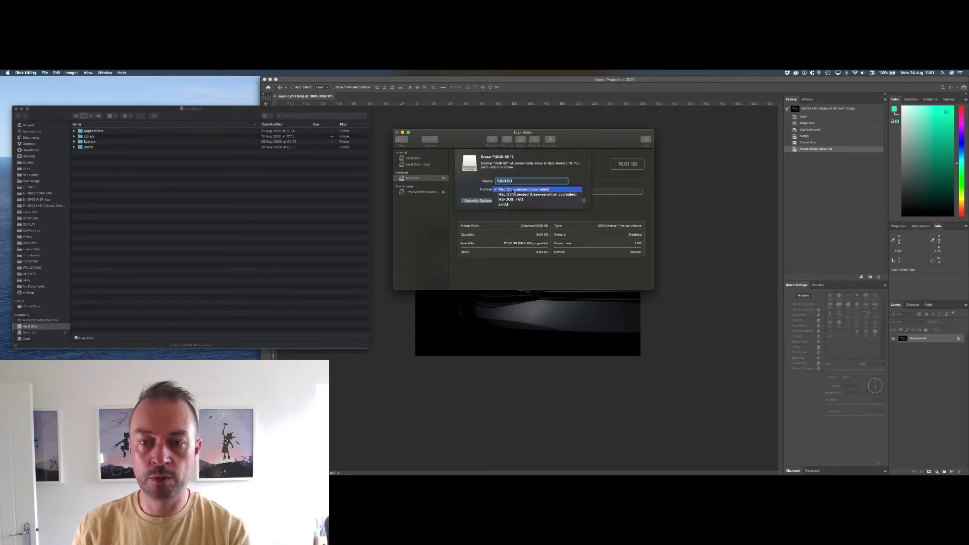
{"action": "left_click", "coordinate": [521, 200]}
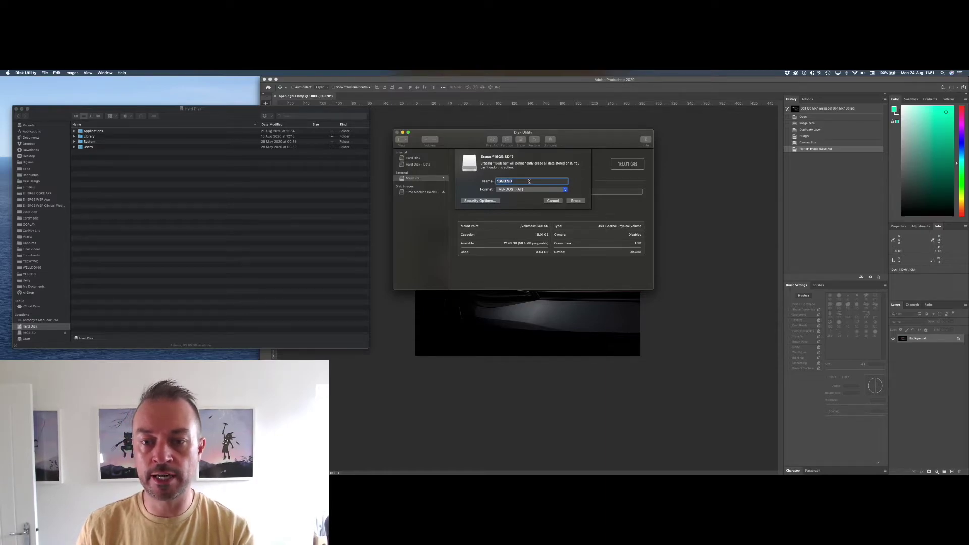
{"action": "left_click", "coordinate": [575, 201]}
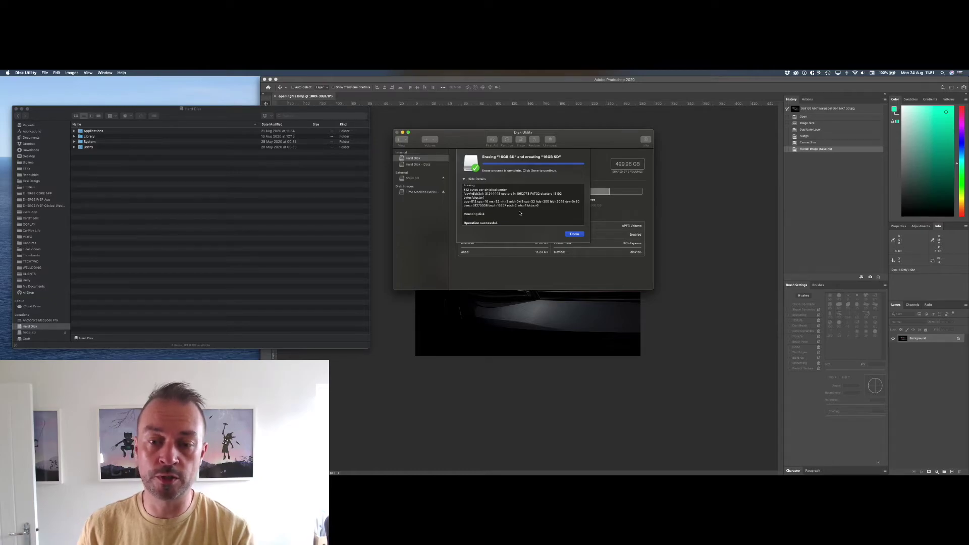
{"action": "left_click", "coordinate": [576, 234]}
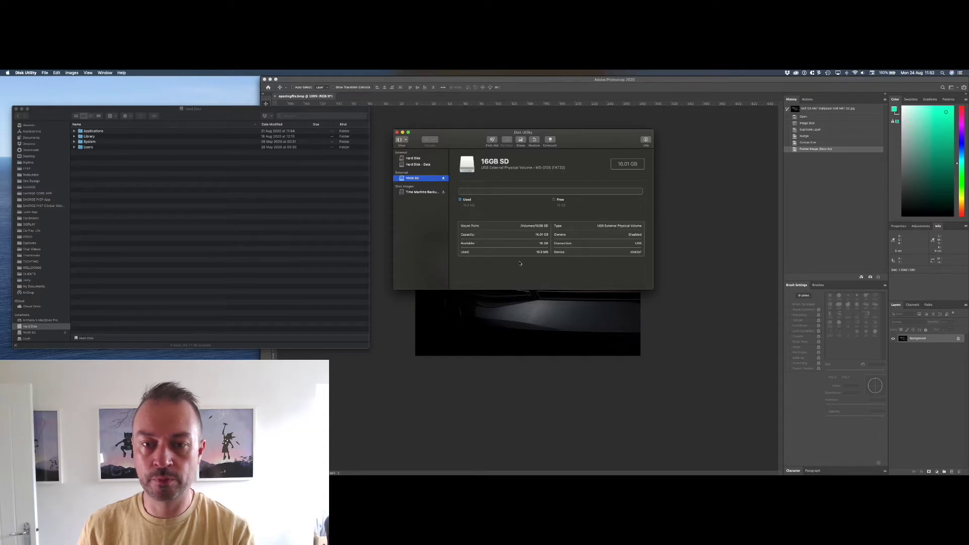
Open the erased 16GB SD drive in Finder and close Disk Utility
{"action": "left_click", "coordinate": [171, 267]}
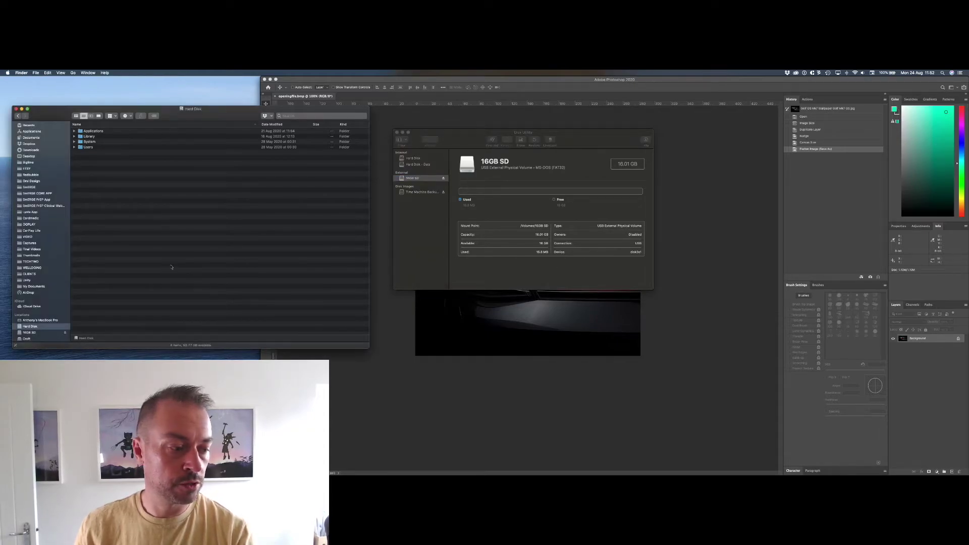
{"action": "left_click", "coordinate": [42, 333]}
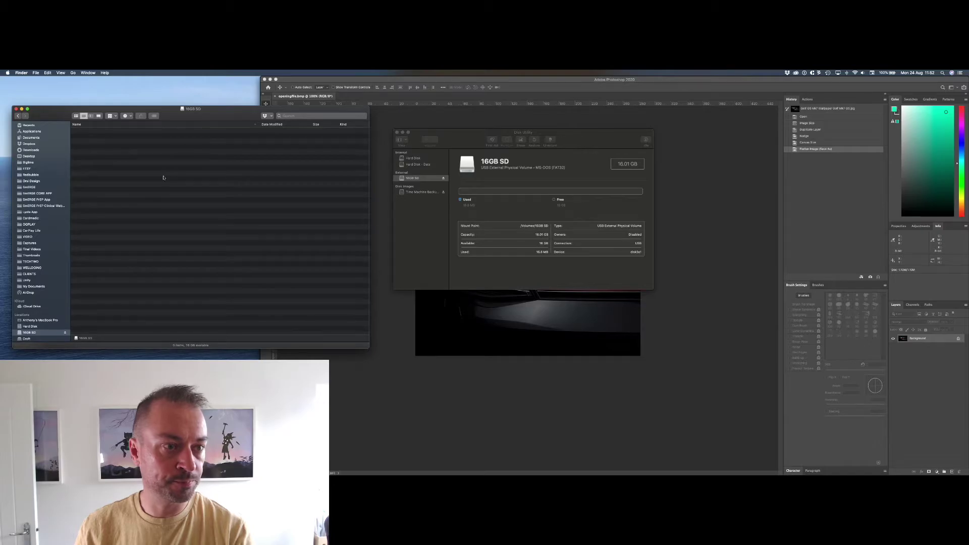
{"action": "left_click_drag", "start_coordinate": [206, 115], "coordinate": [611, 124]}
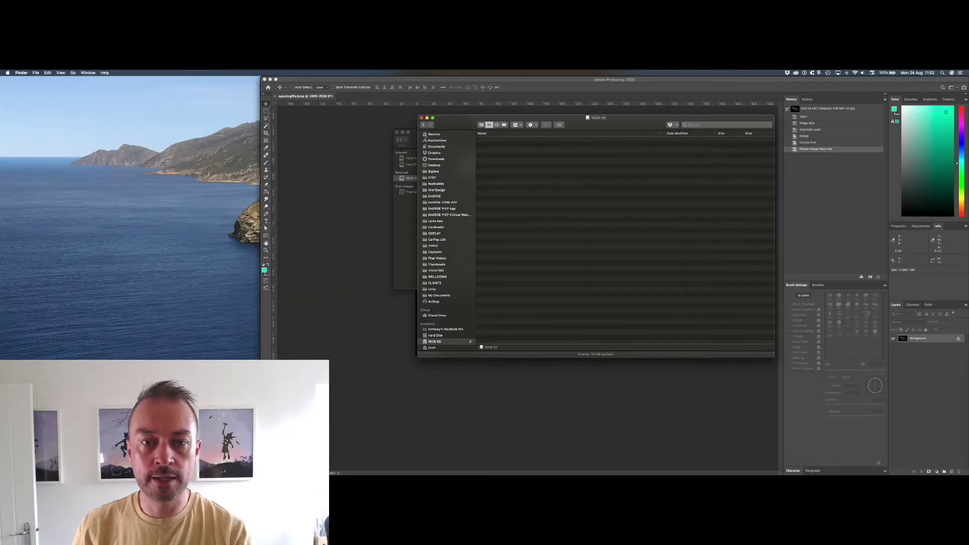
{"action": "left_click", "coordinate": [397, 132]}
{"action": "left_click", "coordinate": [397, 132]}
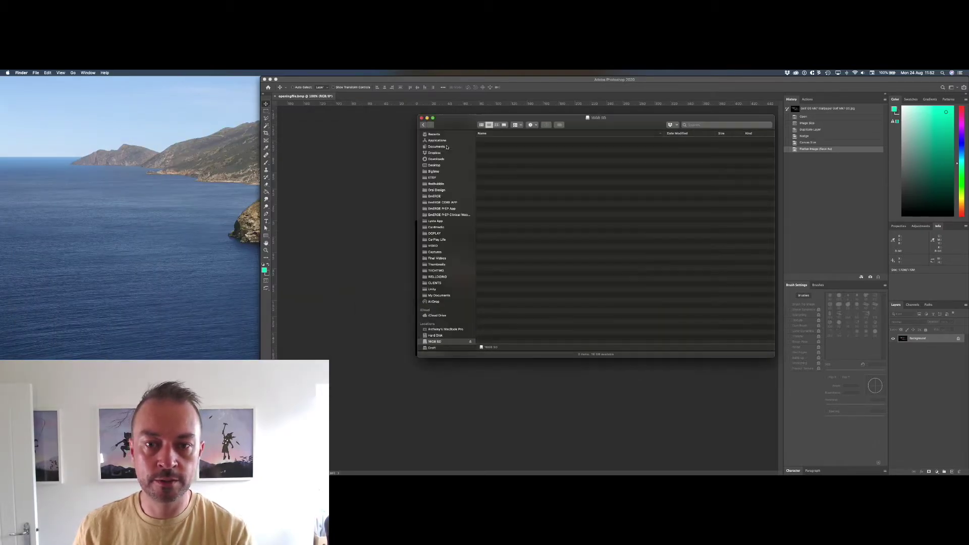
Create a new folder at the top level of the 16GB SD drive
{"action": "left_click_drag", "start_coordinate": [588, 121], "coordinate": [516, 132]}
{"action": "right_click", "coordinate": [439, 176]}
{"action": "left_click", "coordinate": [461, 179]}
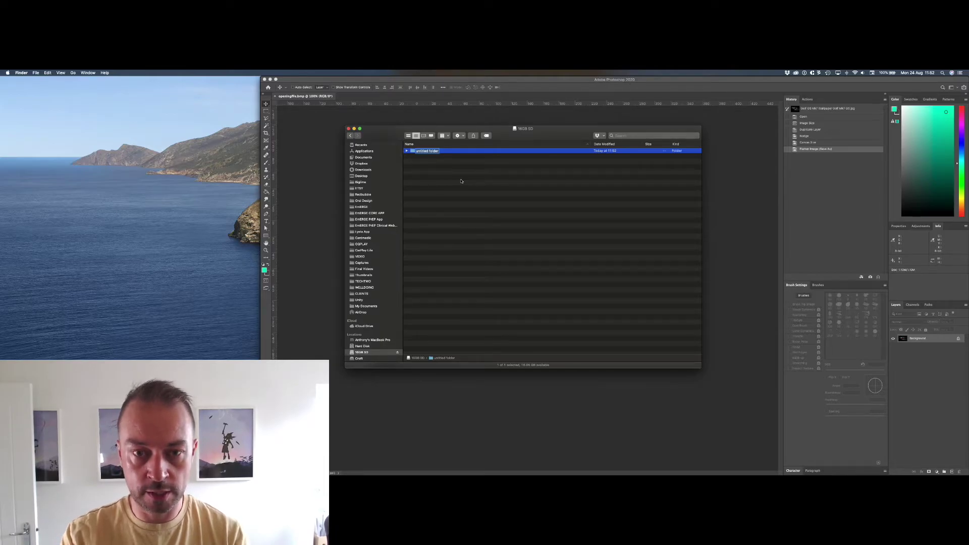
Switch to Safari to check the required folder name in the Alpine manual, and return to Finder
{"action": "key", "text": "super+Tab"}
{"action": "key", "text": "super+Tab"}
{"action": "key", "text": "super+Tab"}
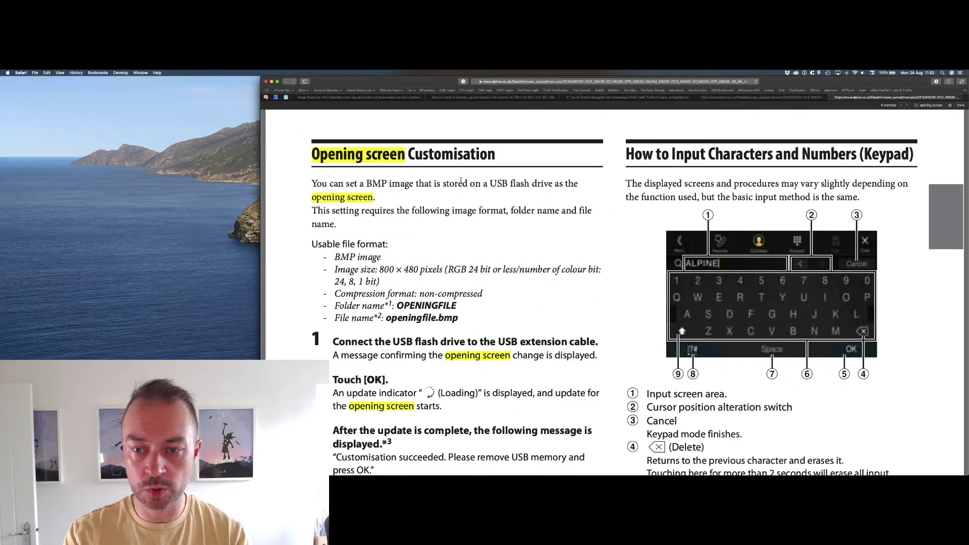
{"action": "key", "text": "super+Tab"}
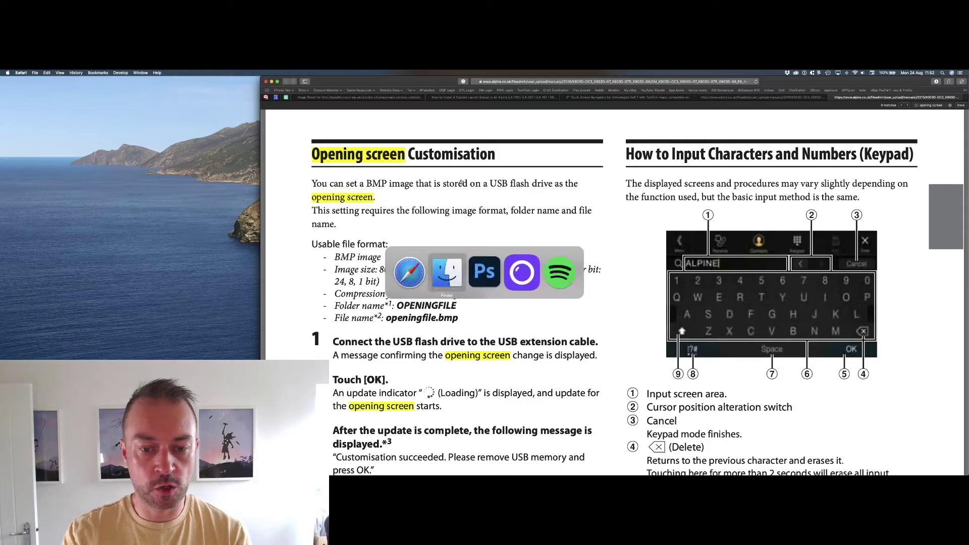
{"action": "key", "text": "super+Tab"}
{"action": "key", "text": "super+Tab"}
{"action": "key", "text": "super+Tab"}
{"action": "key", "text": "super+Tab"}
{"action": "key", "text": "super+Tab"}
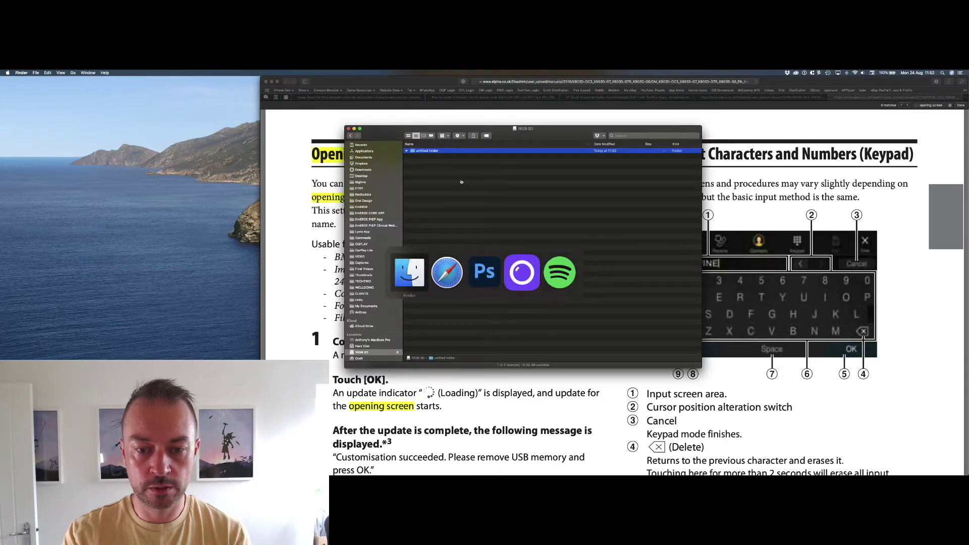
{"action": "key", "text": "super+Tab"}
{"action": "key", "text": "super+Tab"}
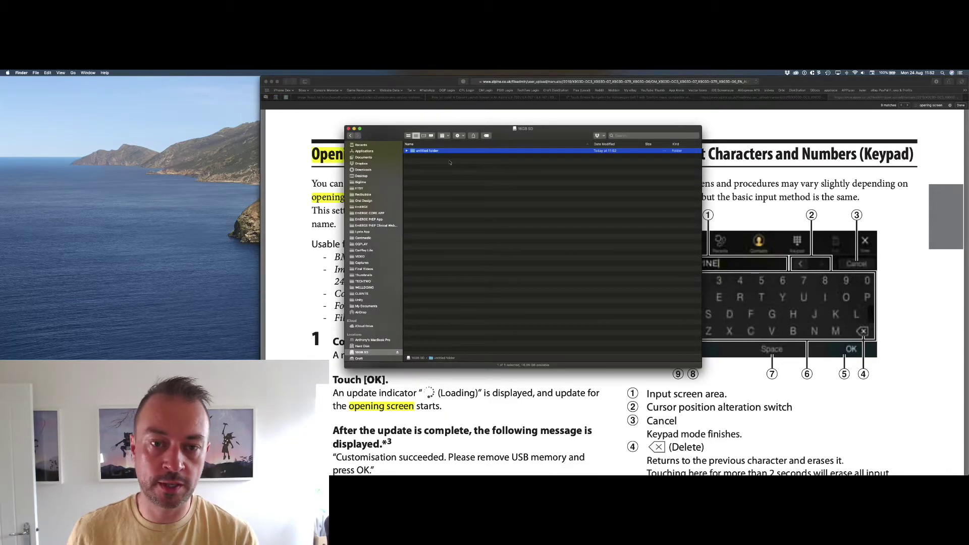
Rename the new folder on the 16GB SD drive as OPENINGFILE
{"action": "left_click", "coordinate": [427, 151]}
{"action": "type", "text": "OPENINGFILE"}
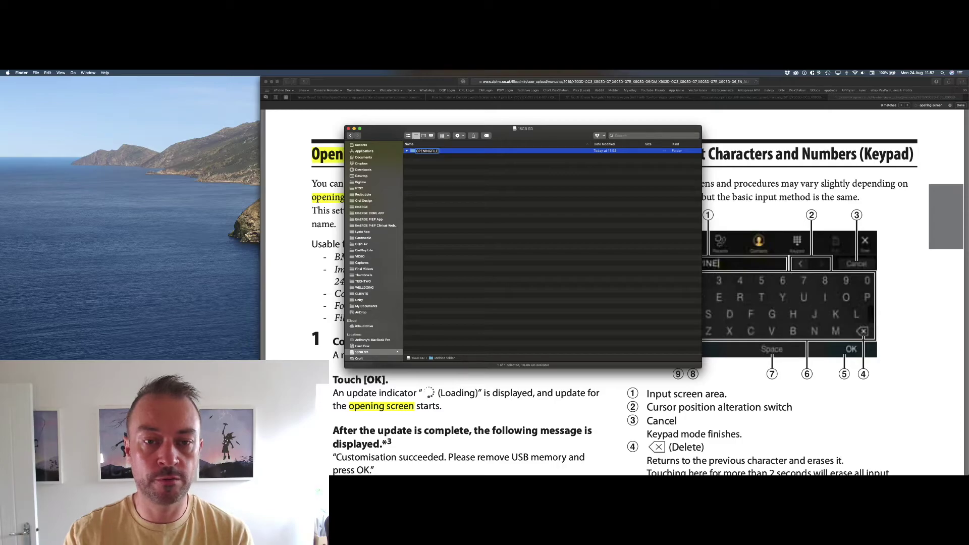
{"action": "key", "text": "Return"}
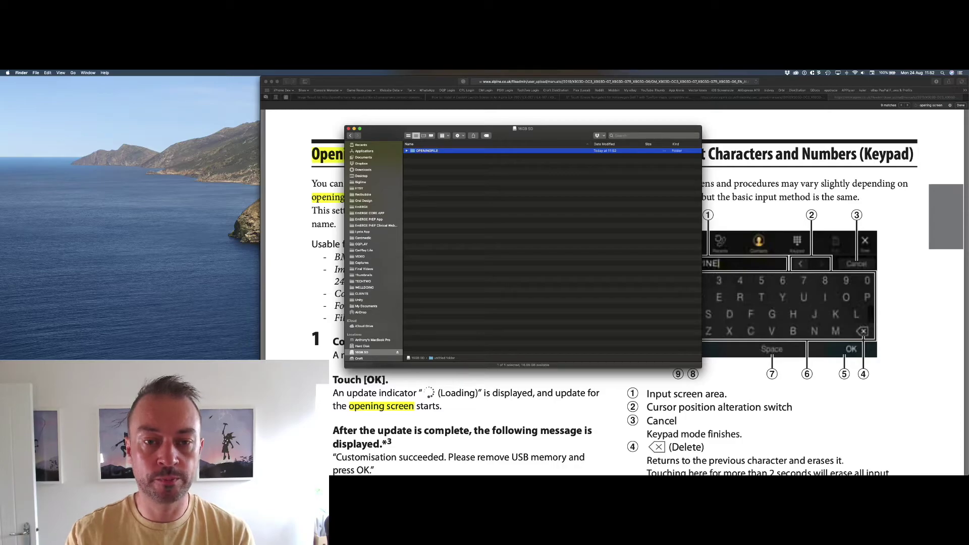
Copy openingfile.bmp from the Wallpapers folder in Downloads into the OPENINGFILE folder on the 16GB SD drive
{"action": "double_click", "coordinate": [429, 151]}
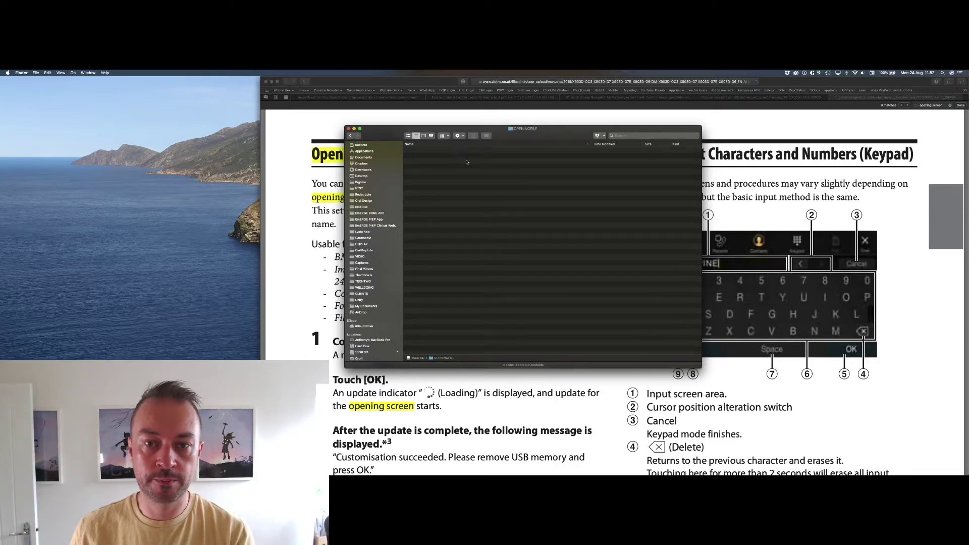
{"action": "key", "text": "super+n"}
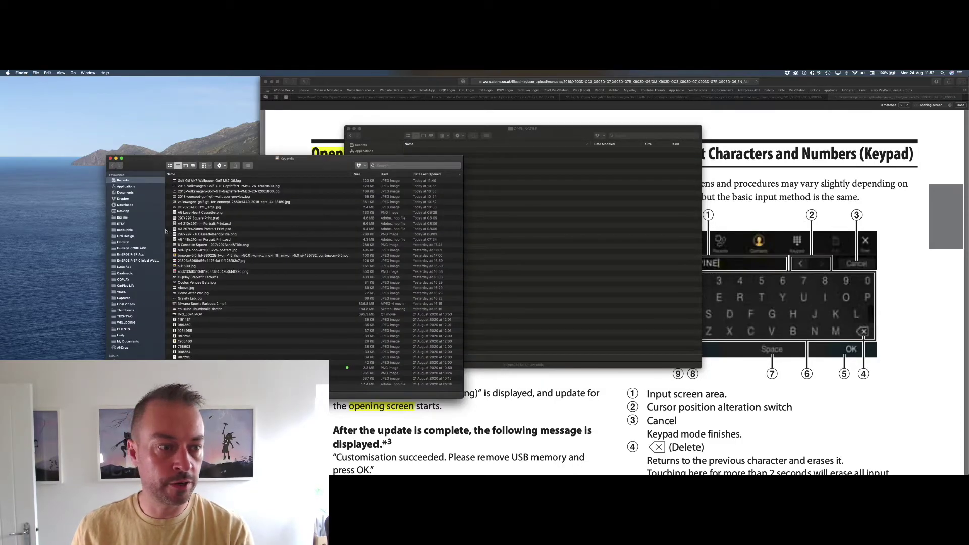
{"action": "left_click", "coordinate": [126, 205]}
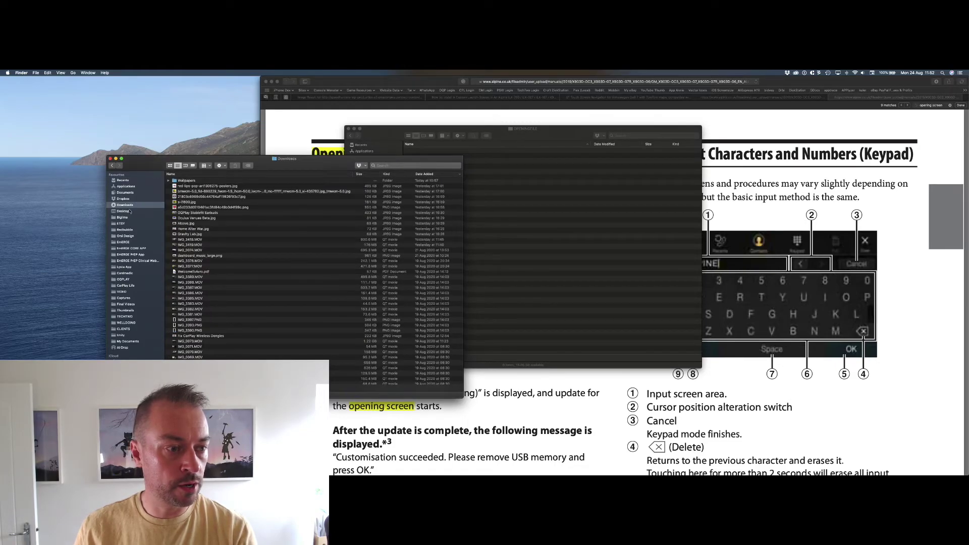
{"action": "double_click", "coordinate": [186, 180]}
{"action": "left_click", "coordinate": [189, 208]}
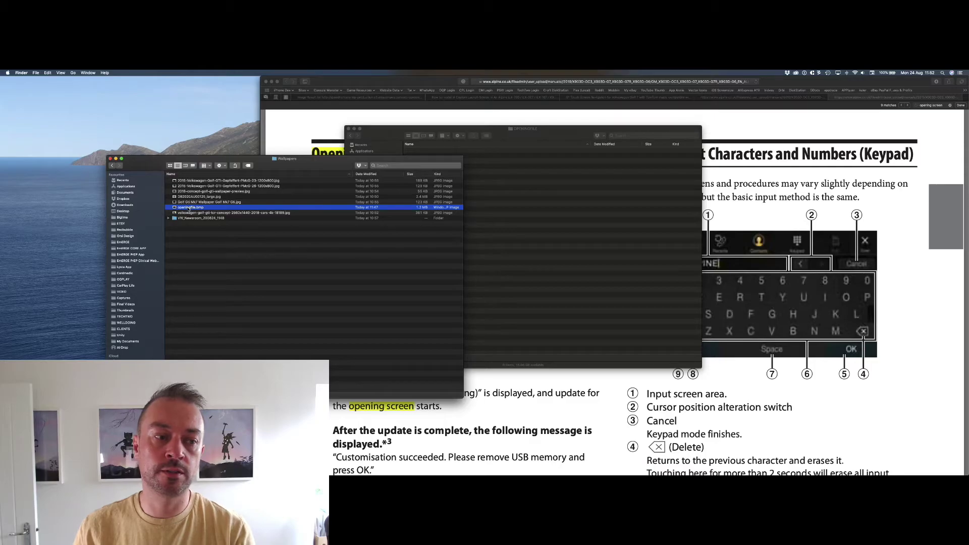
{"action": "left_click_drag", "start_coordinate": [189, 207], "coordinate": [520, 204]}
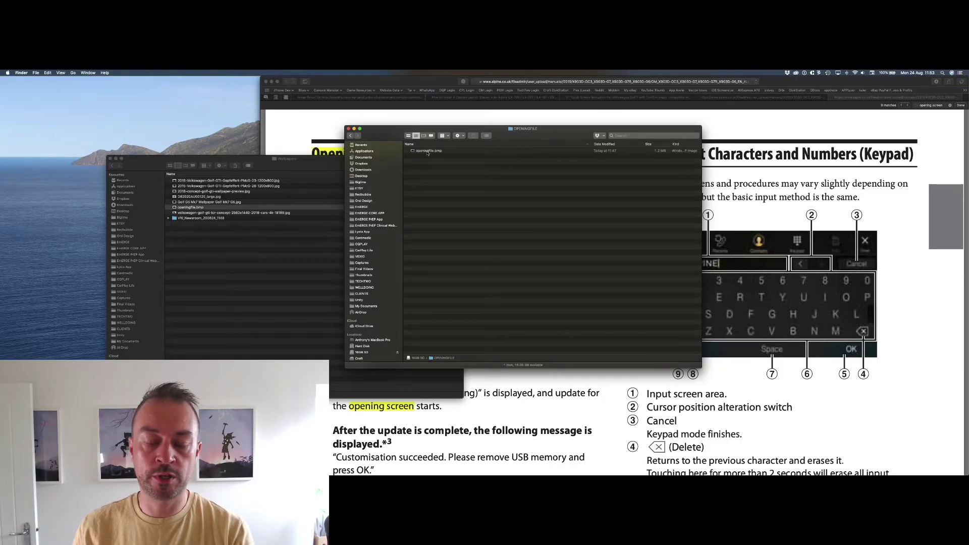
Go back to the top level of the 16GB SD drive to check the folder structure
{"action": "left_click", "coordinate": [348, 136]}
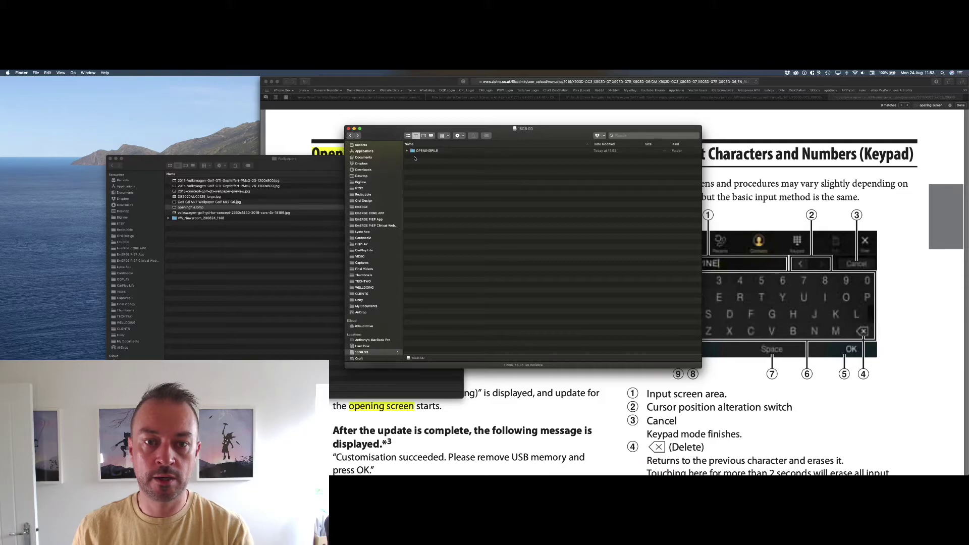
{"action": "left_click", "coordinate": [350, 136]}
{"action": "left_click", "coordinate": [376, 352]}
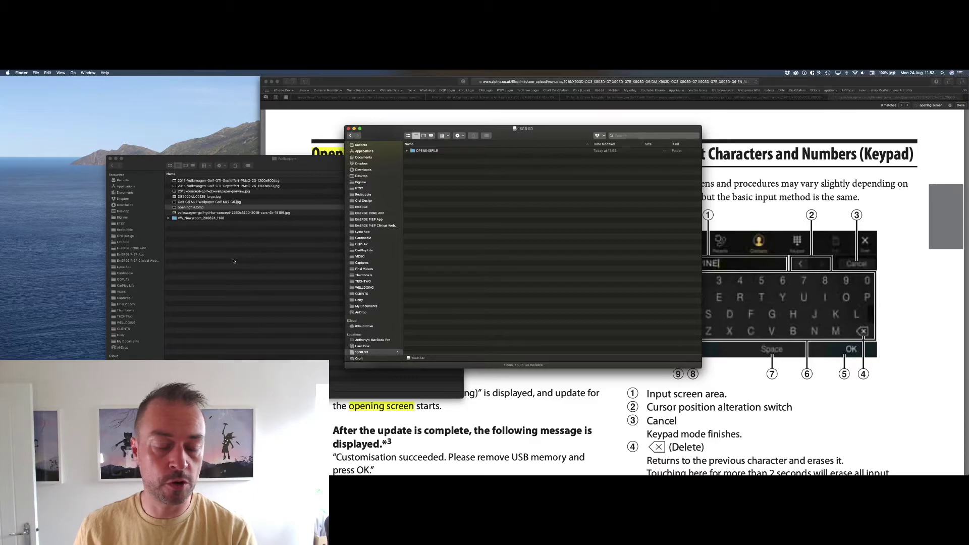
Switch to Safari and read the Opening screen Customisation steps and notes in the Alpine manual
{"action": "left_click", "coordinate": [503, 410]}
{"action": "scroll", "coordinate": [511, 317], "scroll_direction": "down", "scroll_amount": 3}
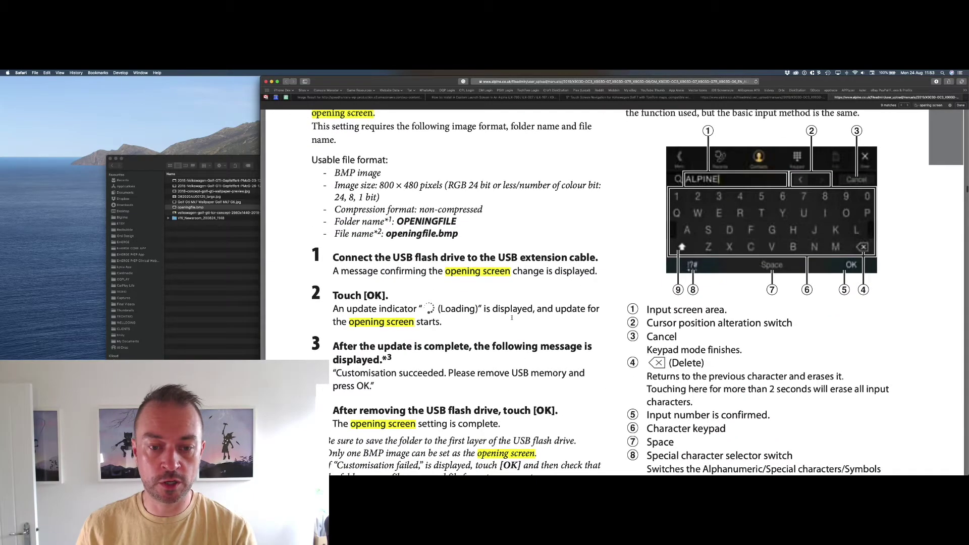
{"action": "scroll", "coordinate": [512, 317], "scroll_direction": "down", "scroll_amount": 2}
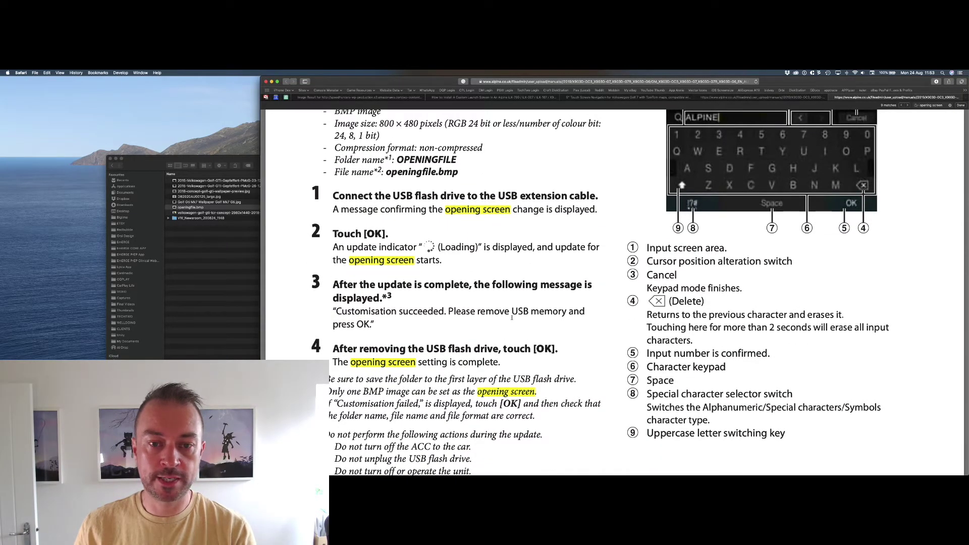
{"action": "scroll", "coordinate": [511, 317], "scroll_direction": "down", "scroll_amount": 1}
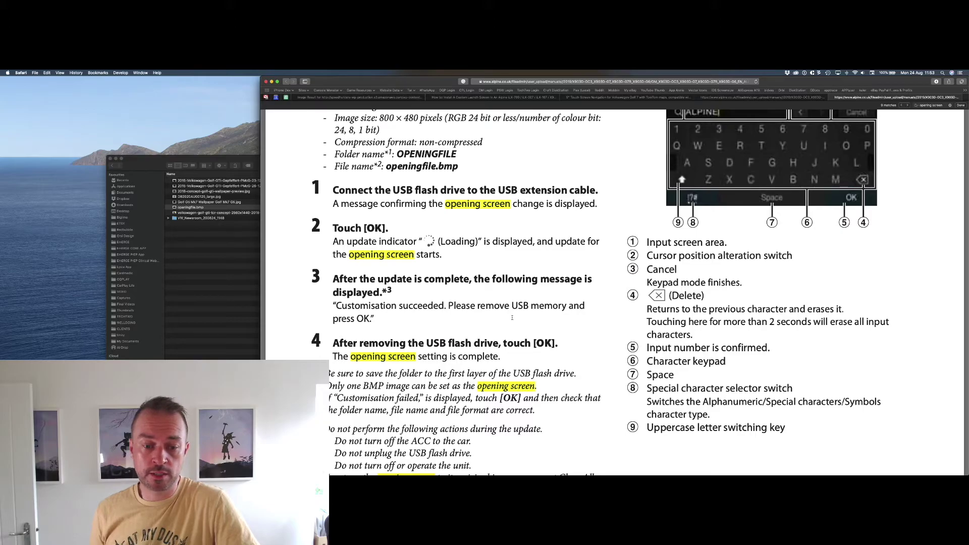
{"action": "scroll", "coordinate": [512, 317], "scroll_direction": "up", "scroll_amount": 3}
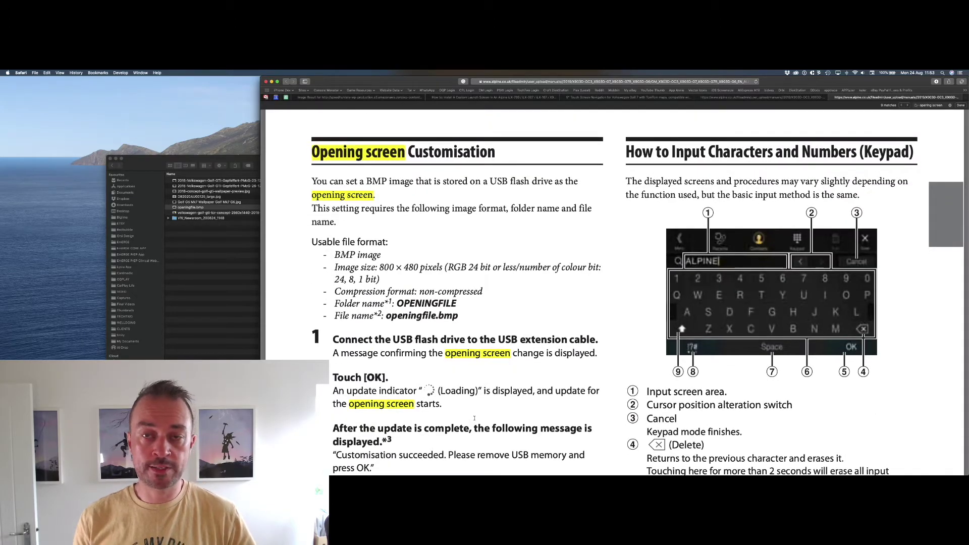